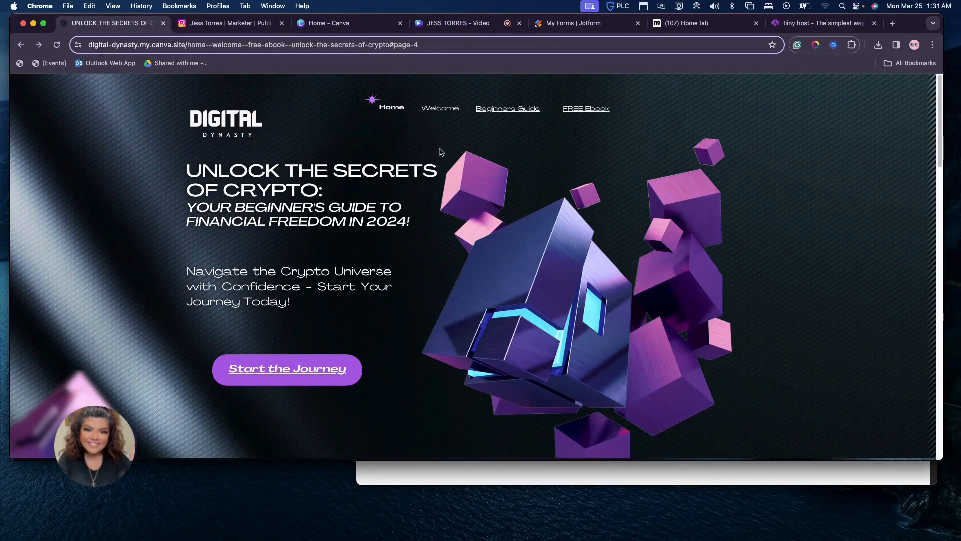
Switch to Canva and look over its home page.
left_click(362, 25)
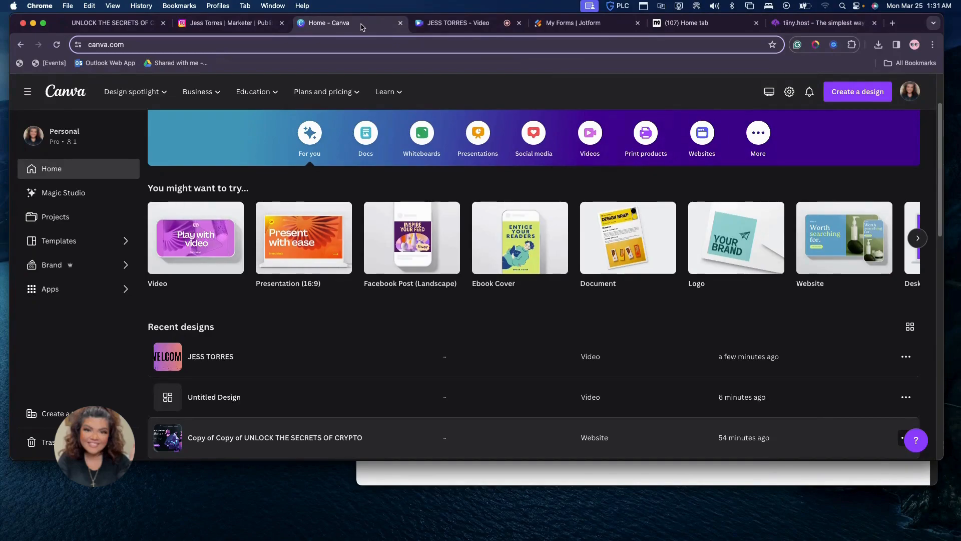
left_click(447, 25)
left_click(343, 25)
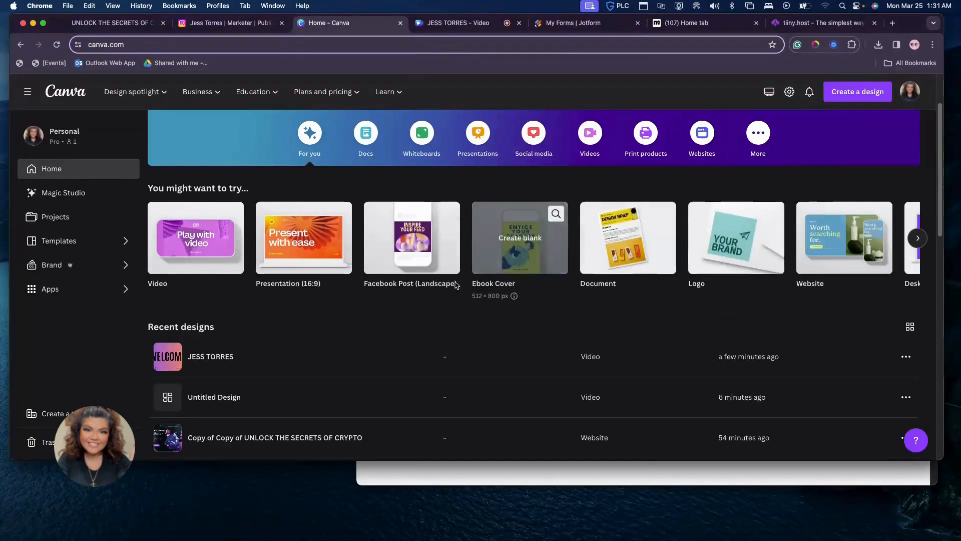
scroll(500, 240, "up", 2)
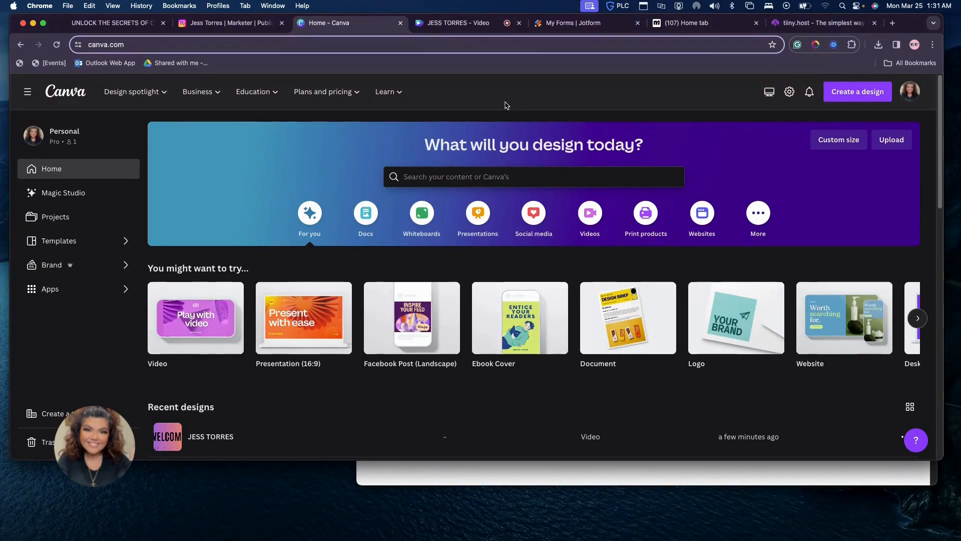
Review the plan limits on Jotform's pricing page and return to the My Forms list.
left_click(581, 24)
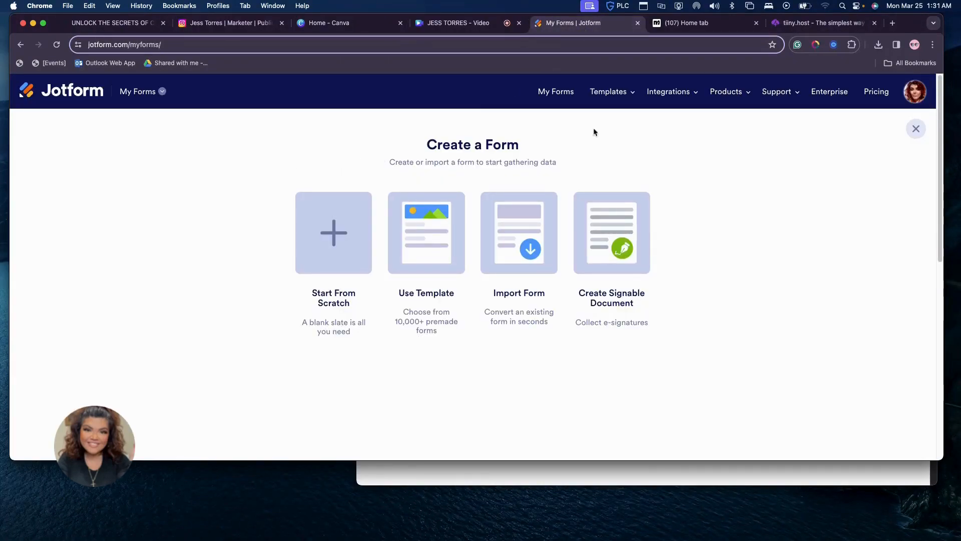
left_click(872, 94)
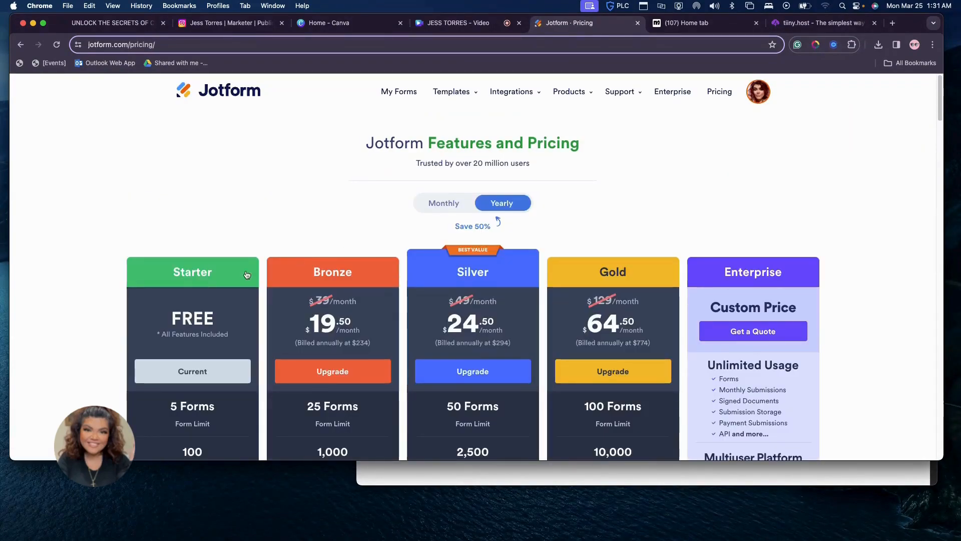
scroll(205, 286, "down", 3)
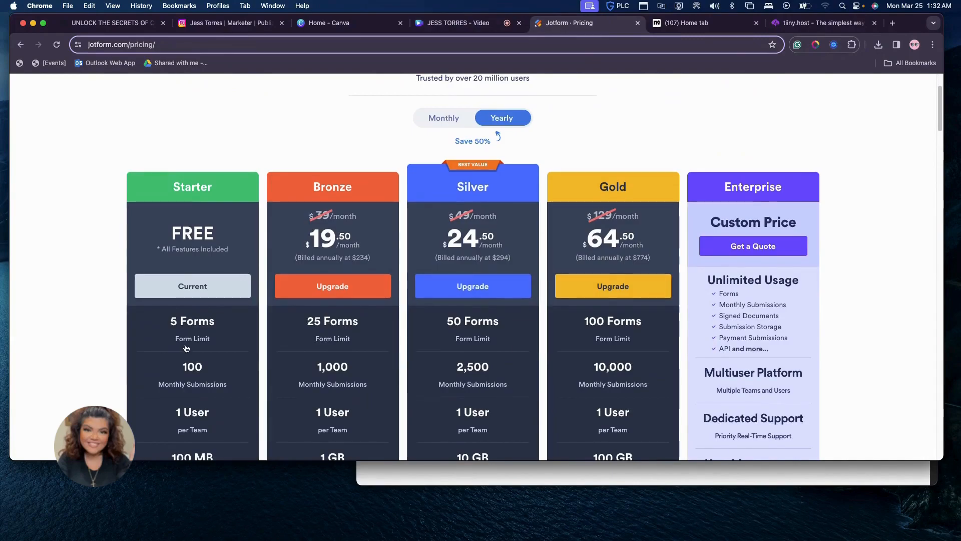
scroll(186, 348, "down", 2)
scroll(185, 348, "down", 1)
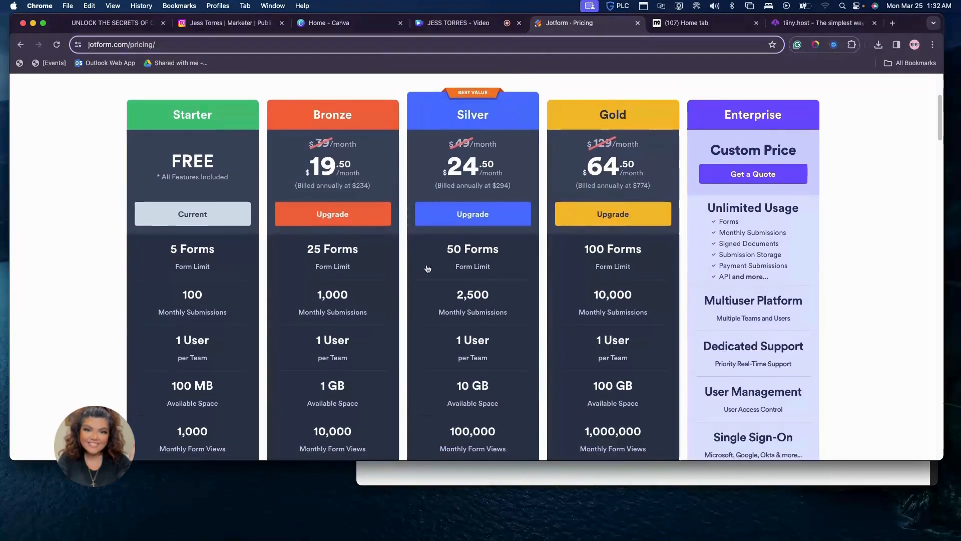
scroll(494, 303, "up", 5)
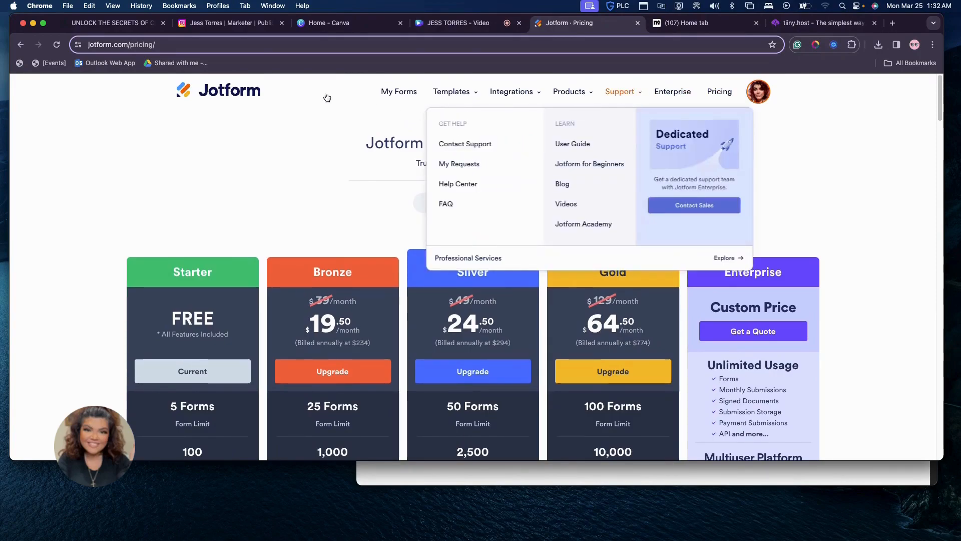
left_click(21, 45)
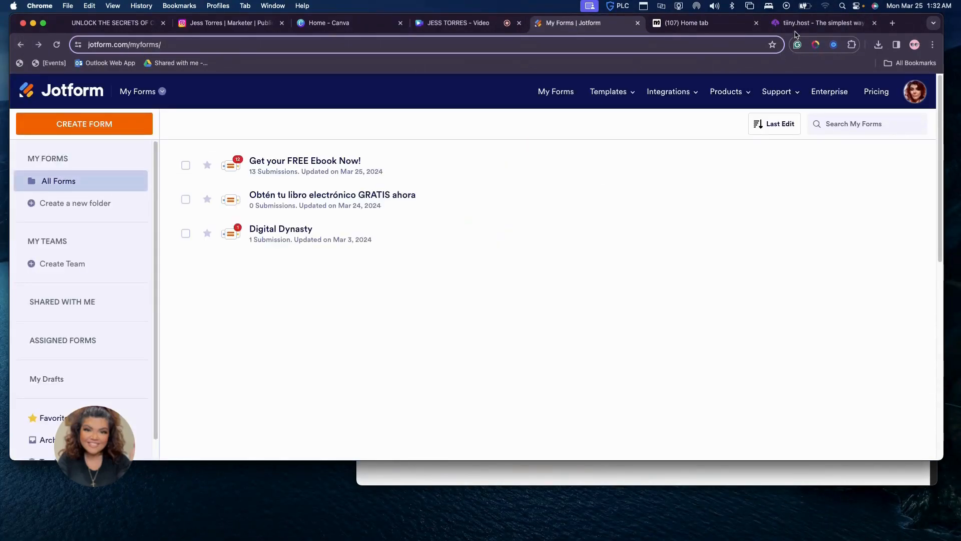
View the Manychat dashboard and the tiiny.host project list.
left_click(717, 25)
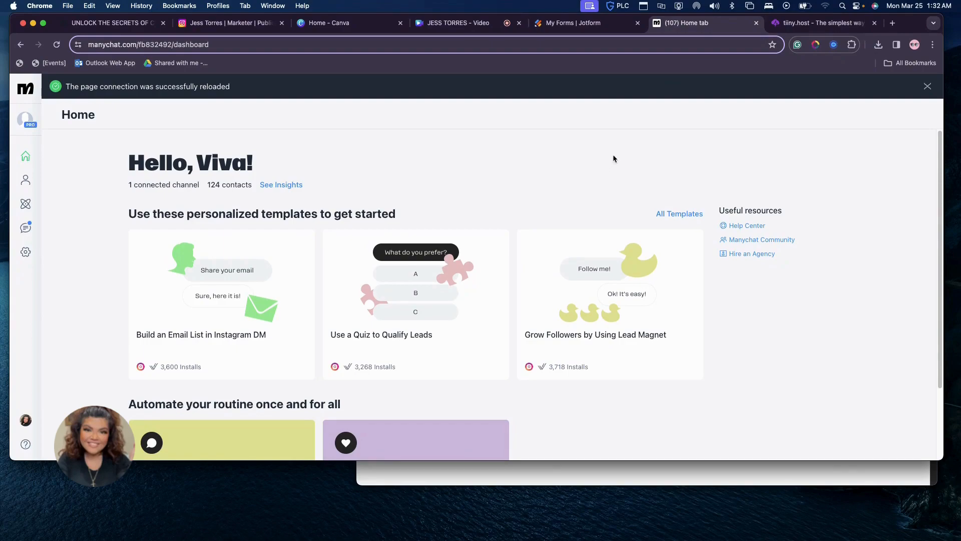
left_click(799, 28)
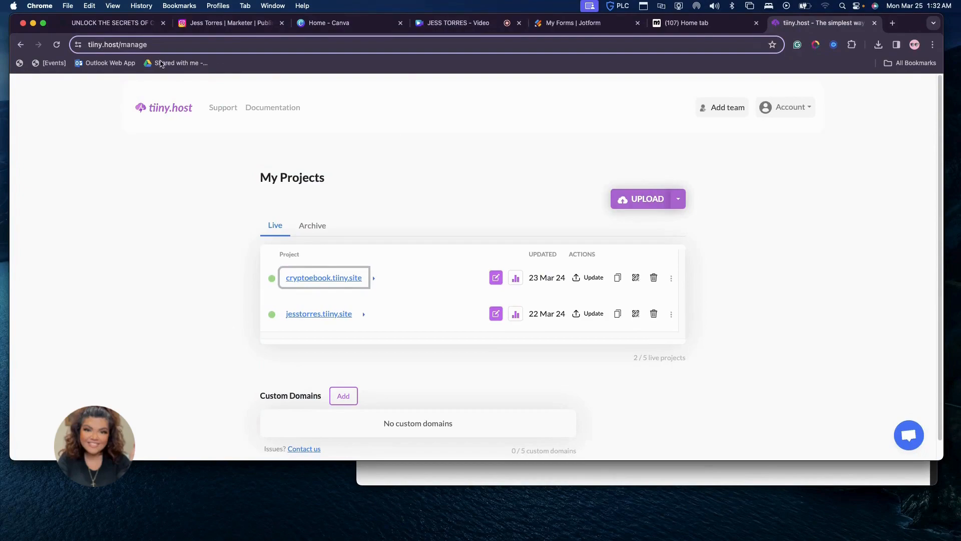
Reload the published crypto landing page and follow its section links through Welcome and Beginners Guide to the FREE Ebook section.
left_click(96, 25)
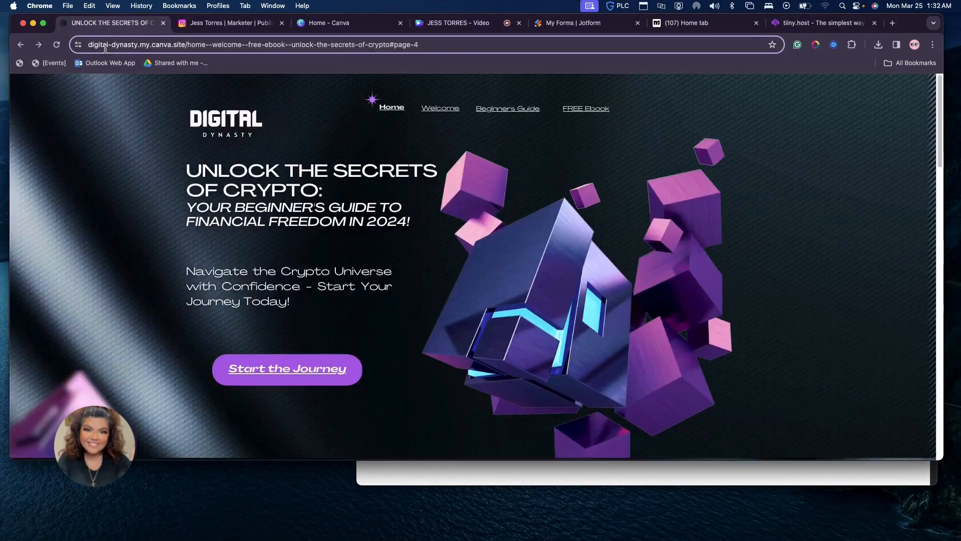
left_click(105, 48)
key("Return")
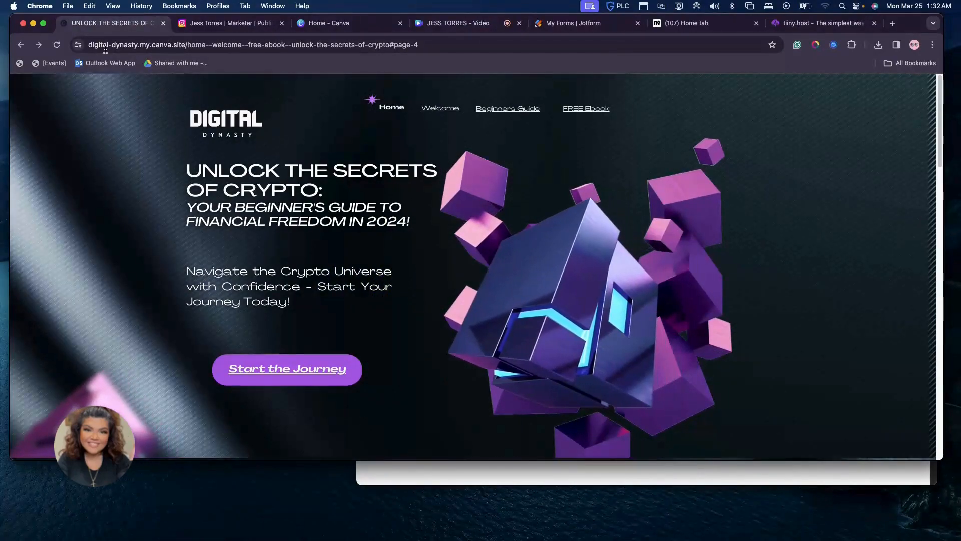
left_click(301, 373)
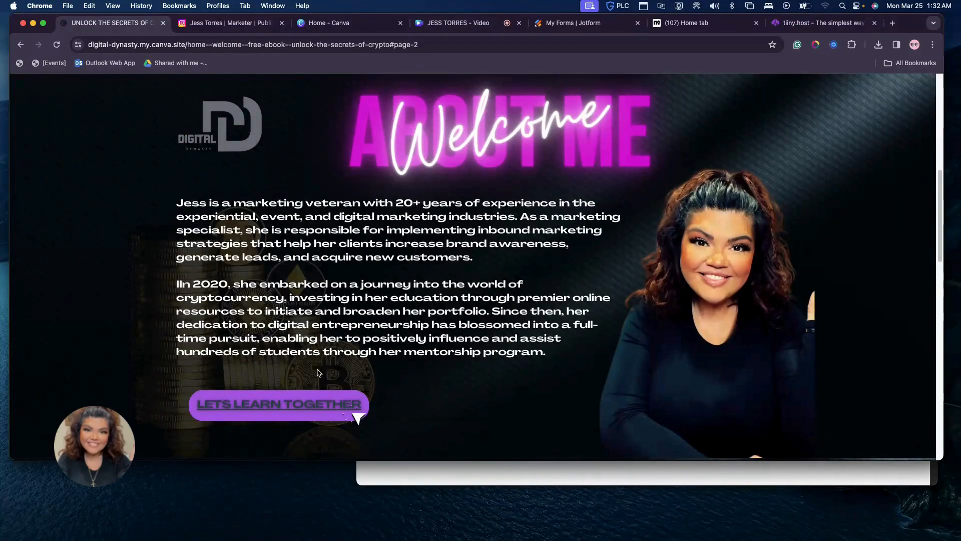
left_click(273, 405)
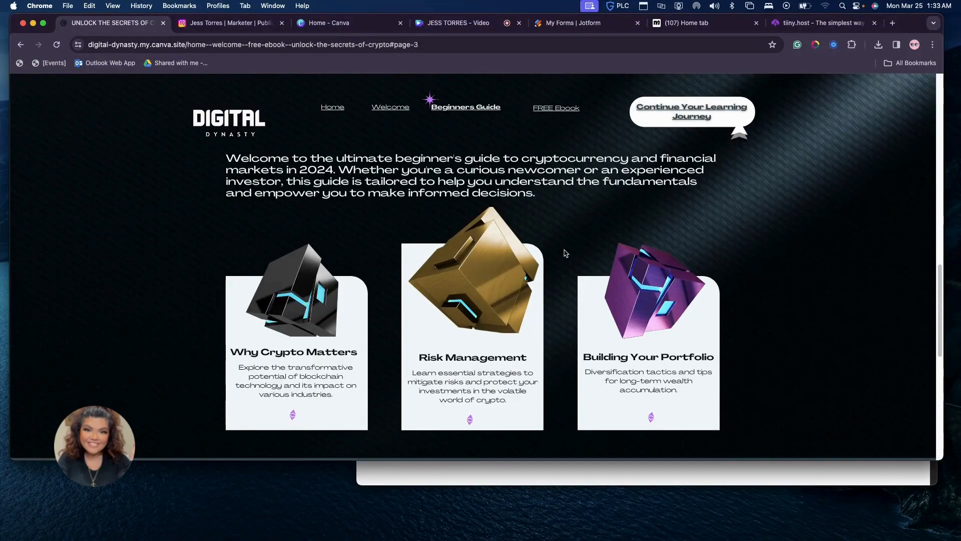
left_click(680, 119)
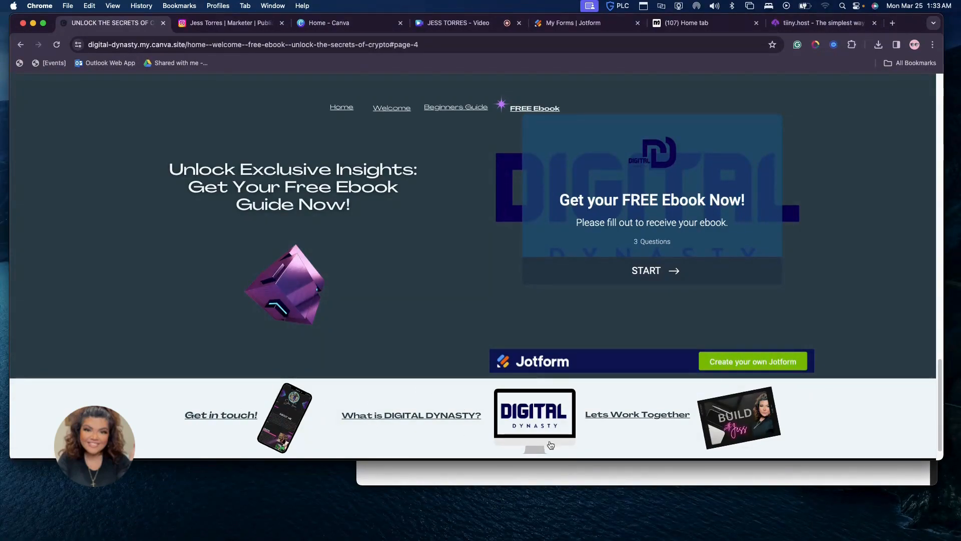
Open the "What is DIGITAL DYNASTY?" link, look through the intro site and return to the landing page.
left_click(447, 415)
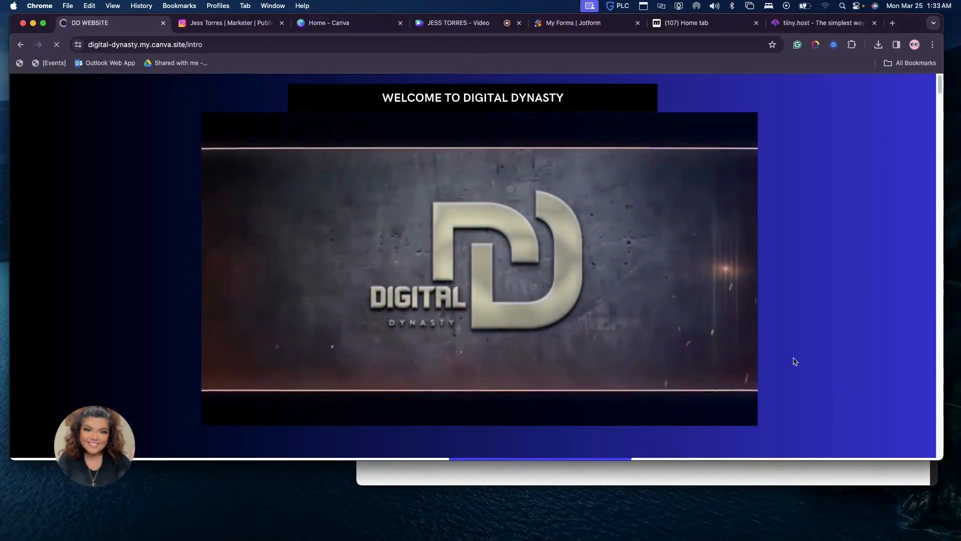
scroll(795, 362, "down", 4)
scroll(795, 361, "down", 3)
scroll(795, 362, "up", 1)
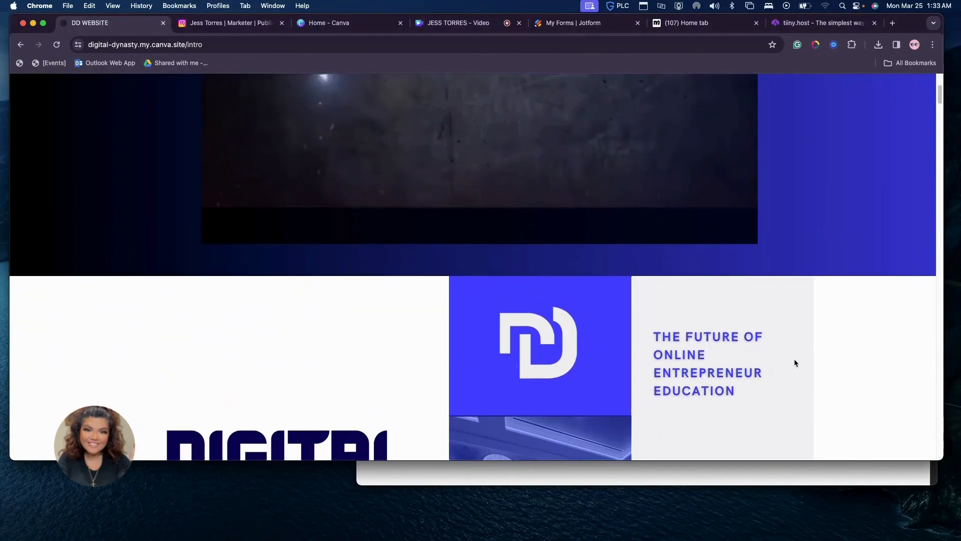
left_click_drag(938, 99, 943, 80)
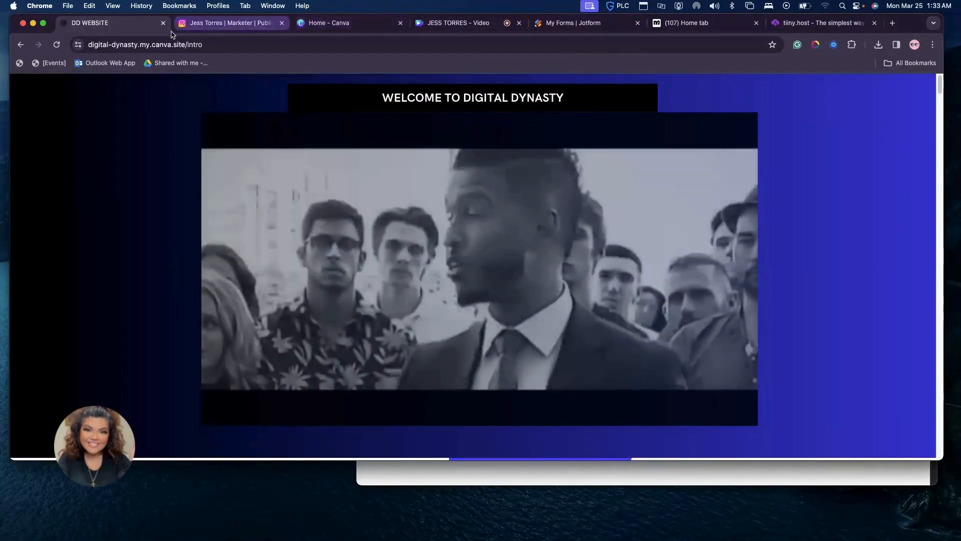
left_click(19, 44)
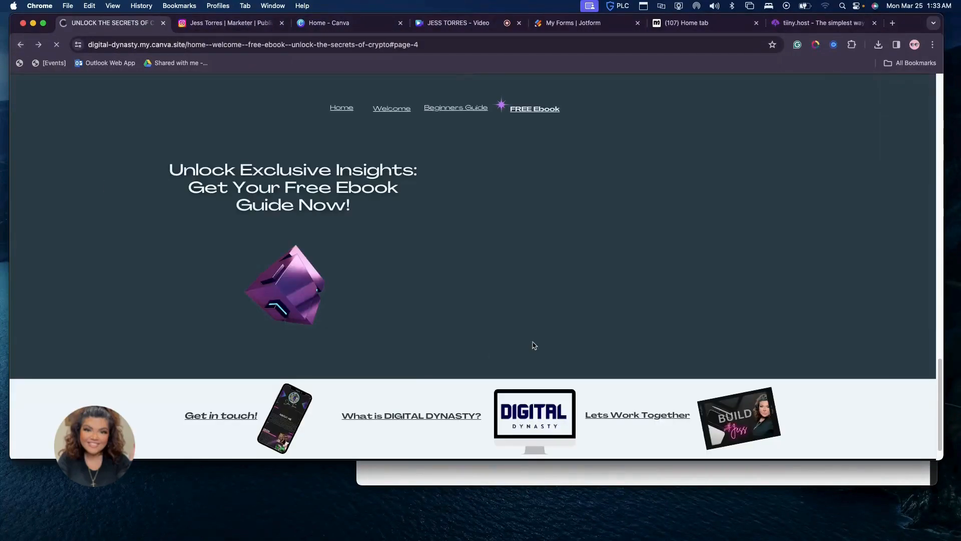
Open the "Lets Work Together" link to view its qualification form, and close the form.
left_click(645, 416)
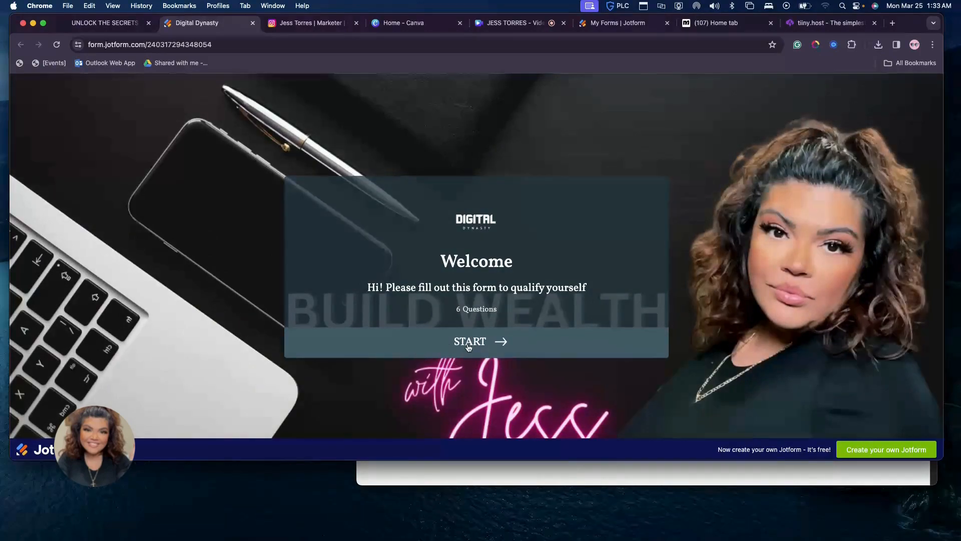
left_click(253, 24)
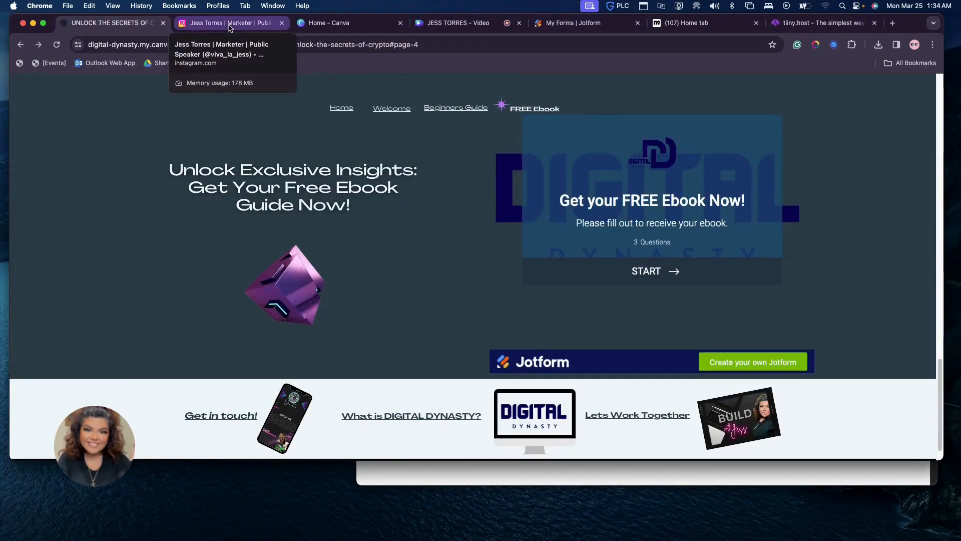
View the Instagram profile and return to the Home section of the crypto landing page.
left_click(230, 24)
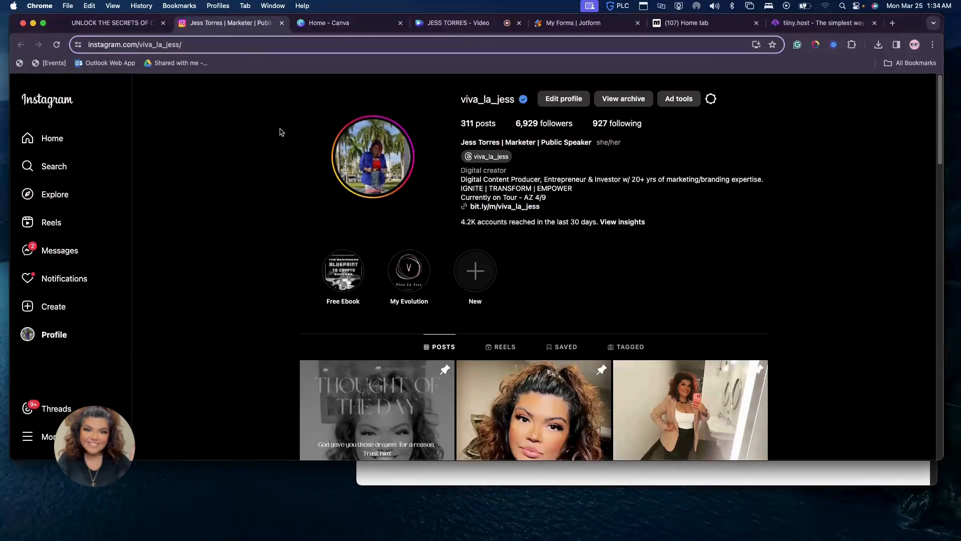
left_click(106, 24)
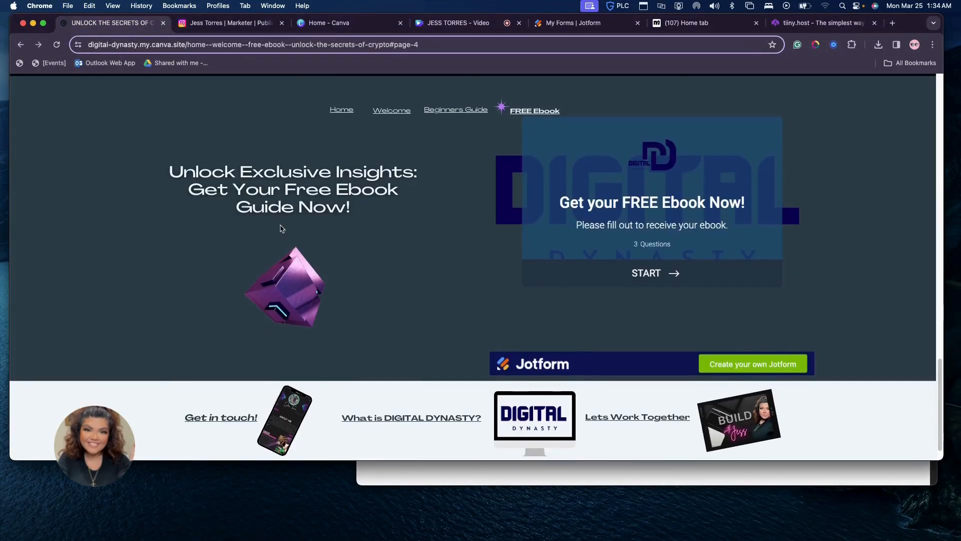
scroll(281, 226, "up", 10)
scroll(281, 227, "up", 10)
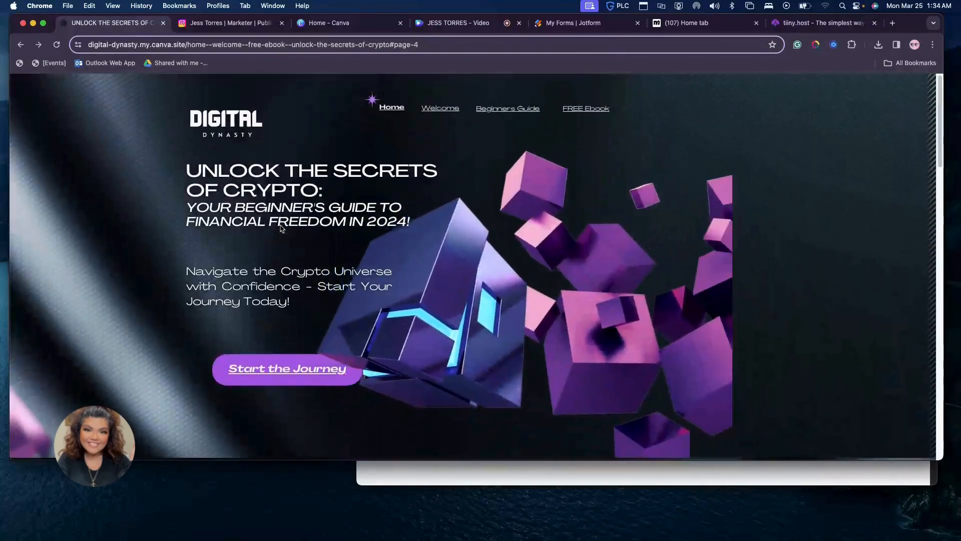
Open the website design "Copy of Copy of UNLOCK THE SECRETS OF CRYPTO" from Canva's recent designs and collapse the templates panel.
left_click(343, 25)
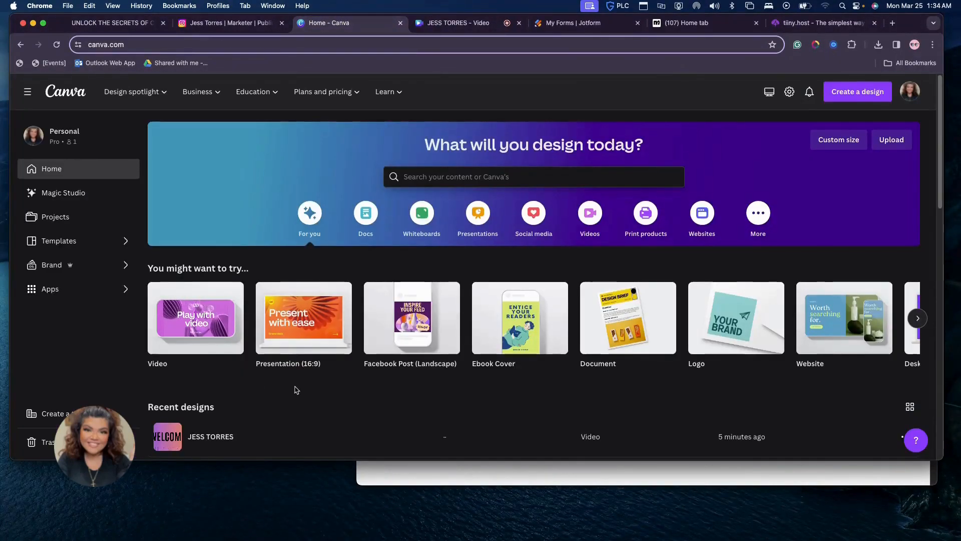
scroll(296, 390, "down", 3)
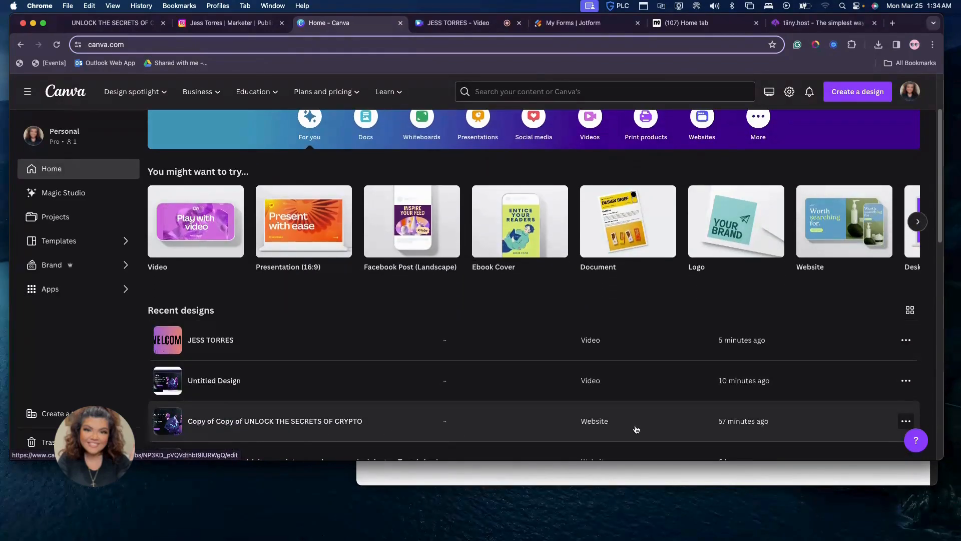
left_click(307, 423)
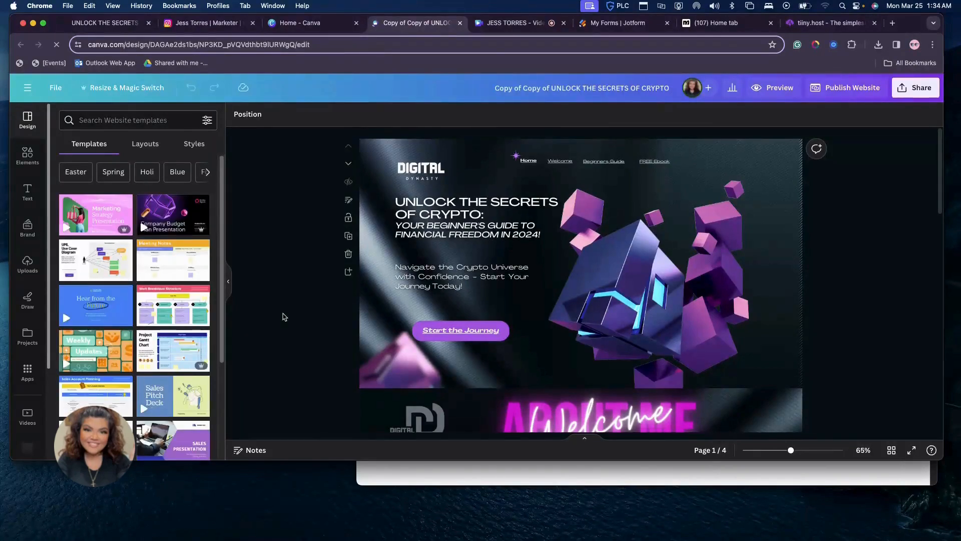
left_click(229, 281)
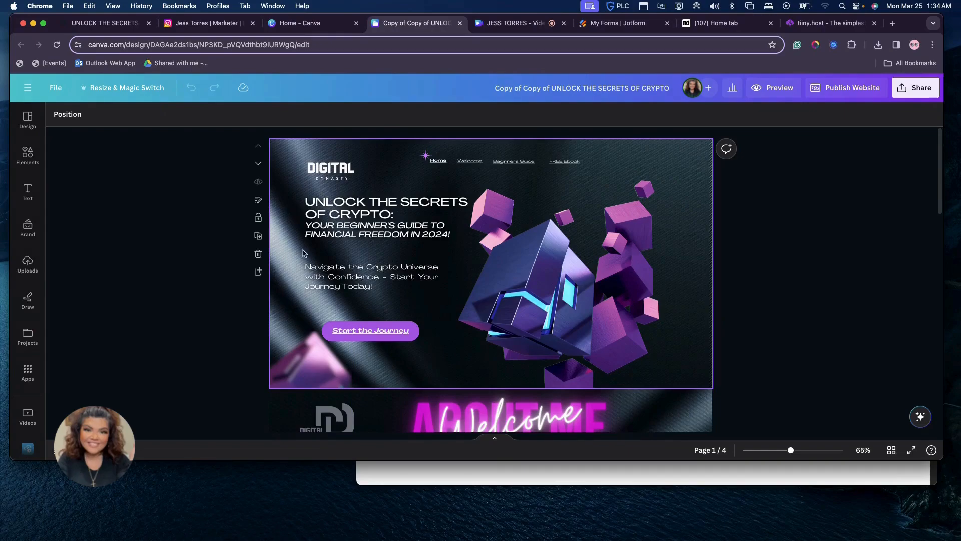
Look through the website design's four pages, from the home section to the free ebook page with its embedded form.
left_click(435, 165)
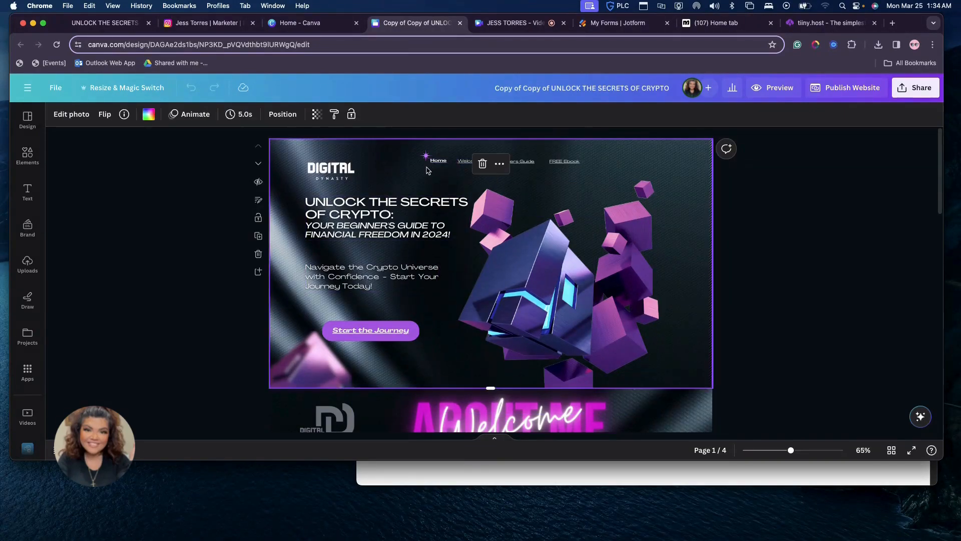
left_click(457, 161)
left_click(431, 195)
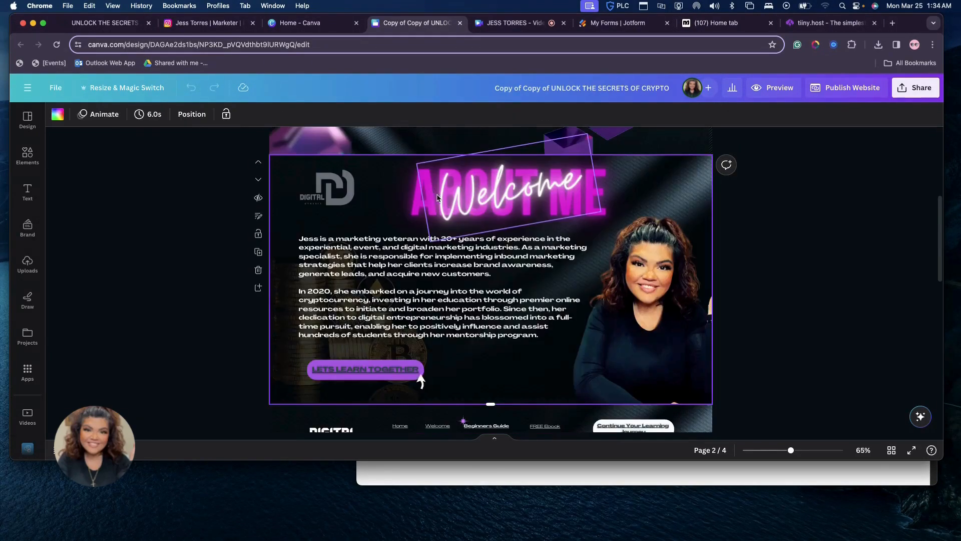
scroll(558, 308, "up", 5)
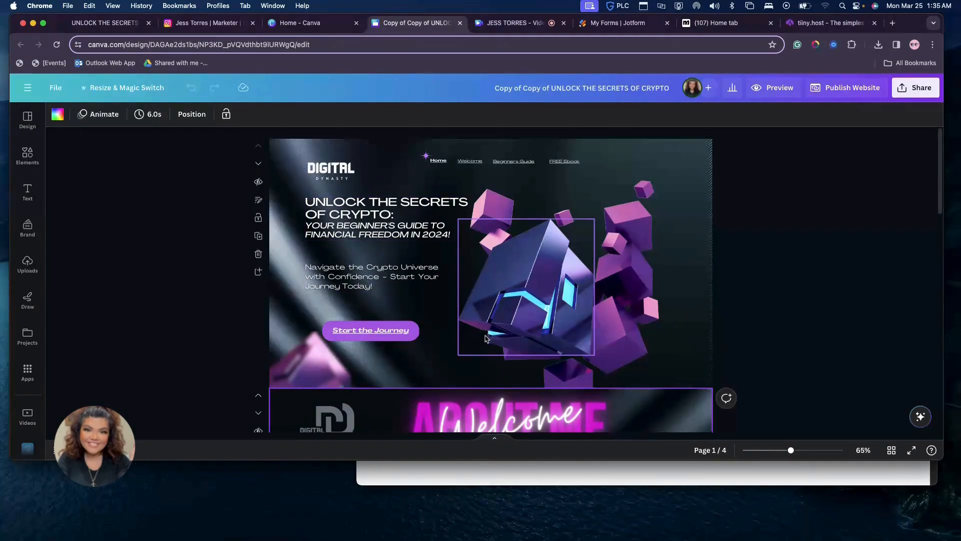
scroll(486, 342, "down", 1)
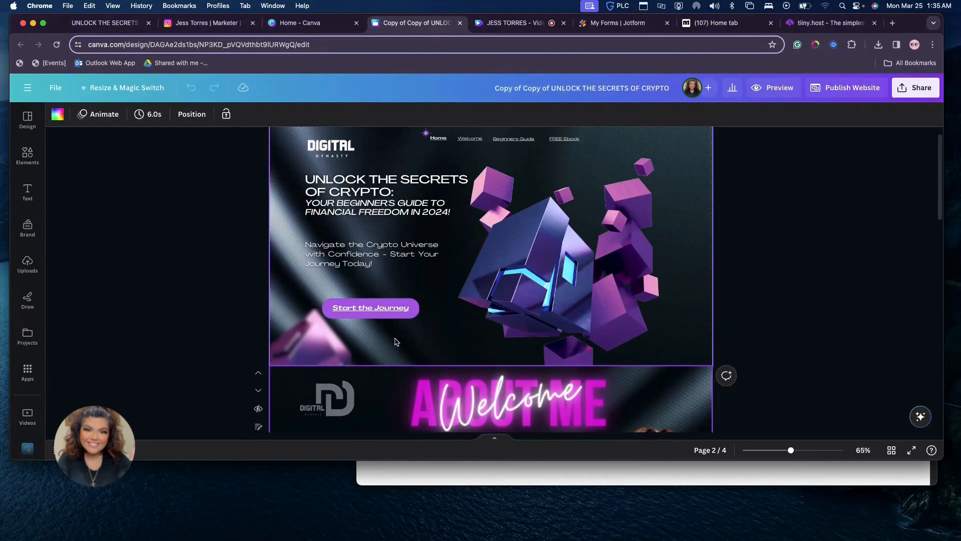
scroll(395, 338, "down", 5)
scroll(395, 341, "down", 2)
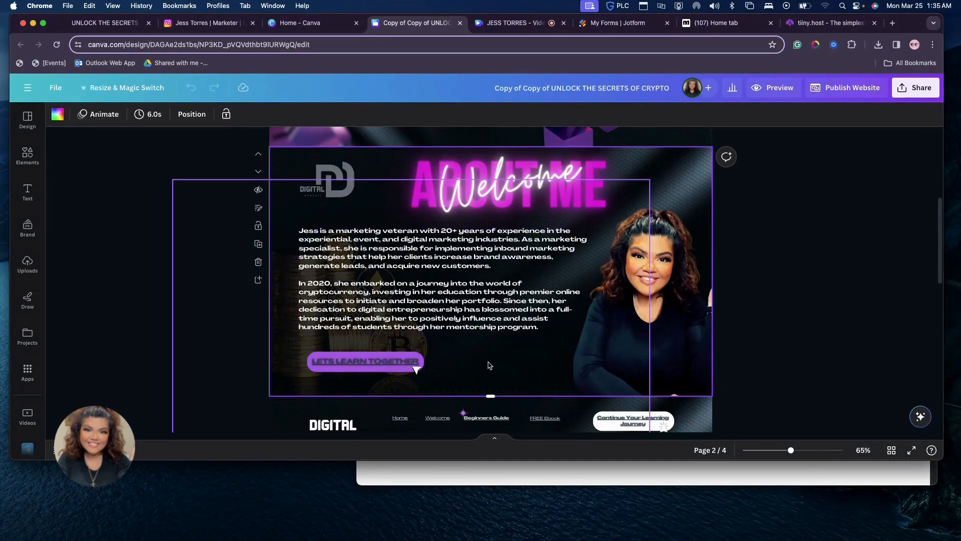
scroll(552, 386, "down", 5)
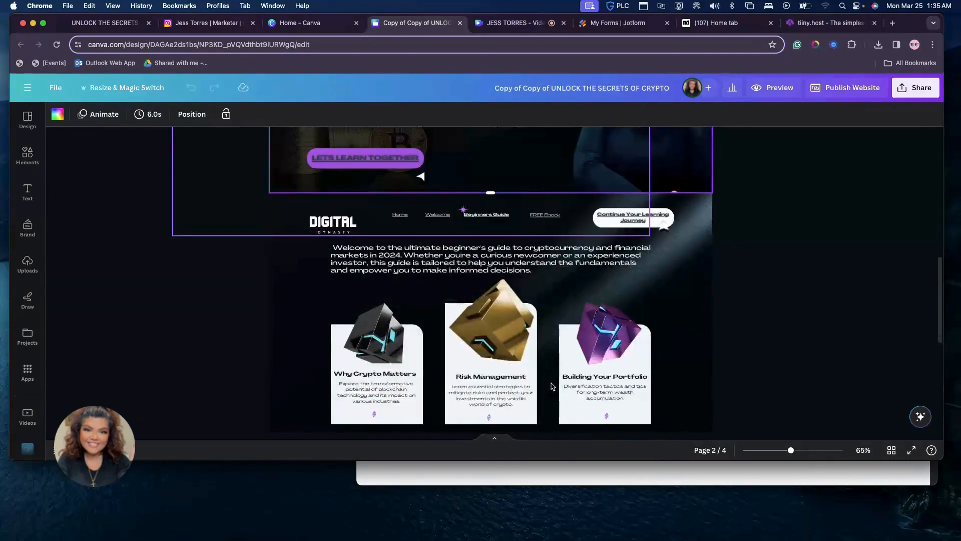
scroll(552, 386, "down", 3)
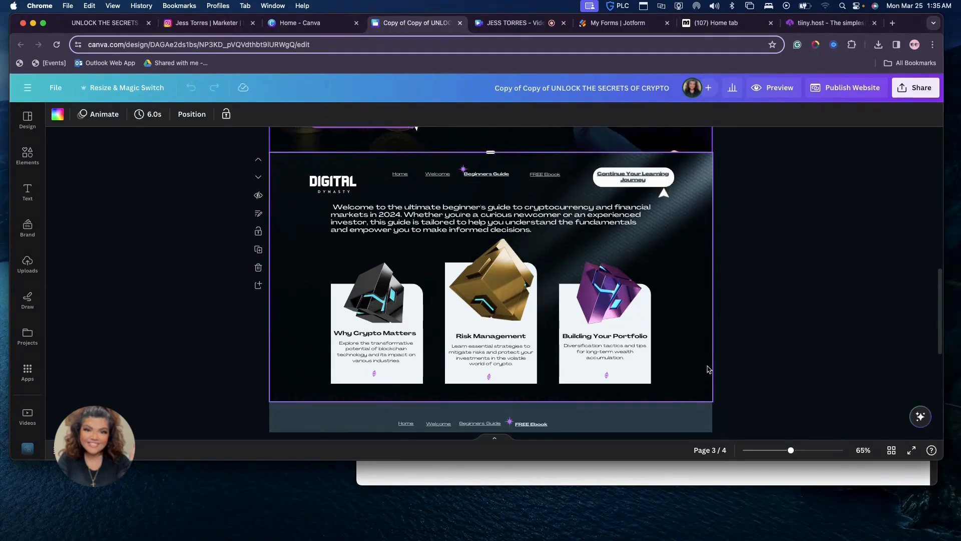
scroll(708, 369, "down", 8)
scroll(708, 369, "down", 1)
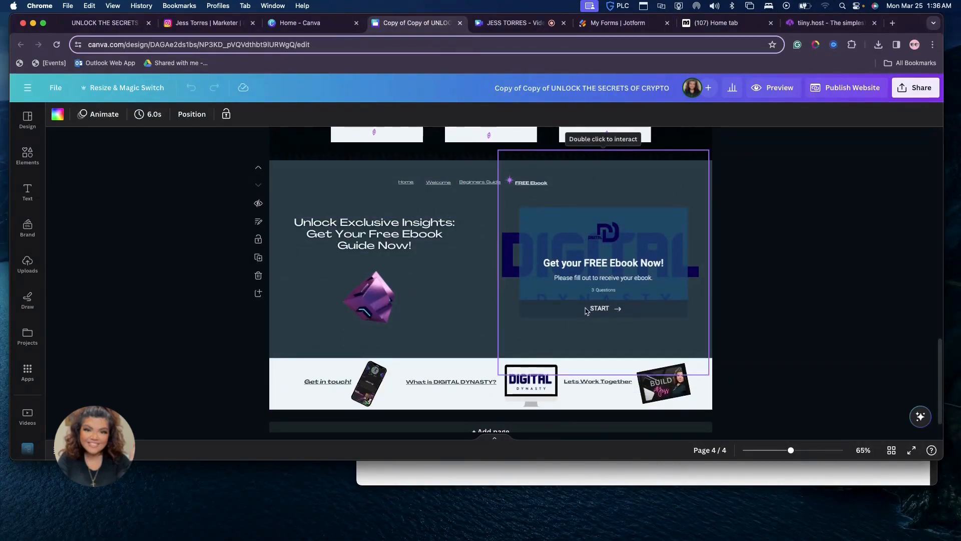
Check the links behind the embedded ebook form and the "Get in touch!" and "Lets Work Together" footer texts.
left_click(537, 331)
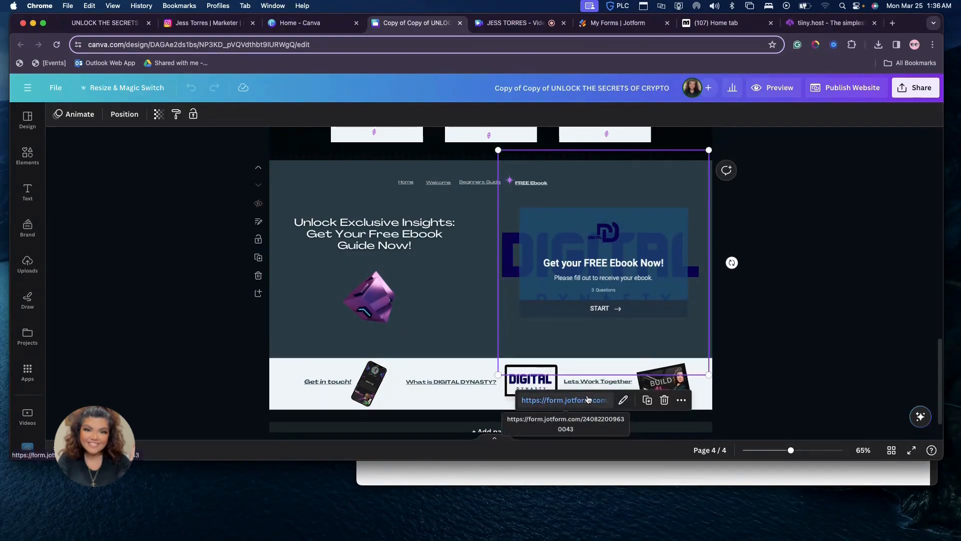
left_click(331, 384)
left_click(331, 384)
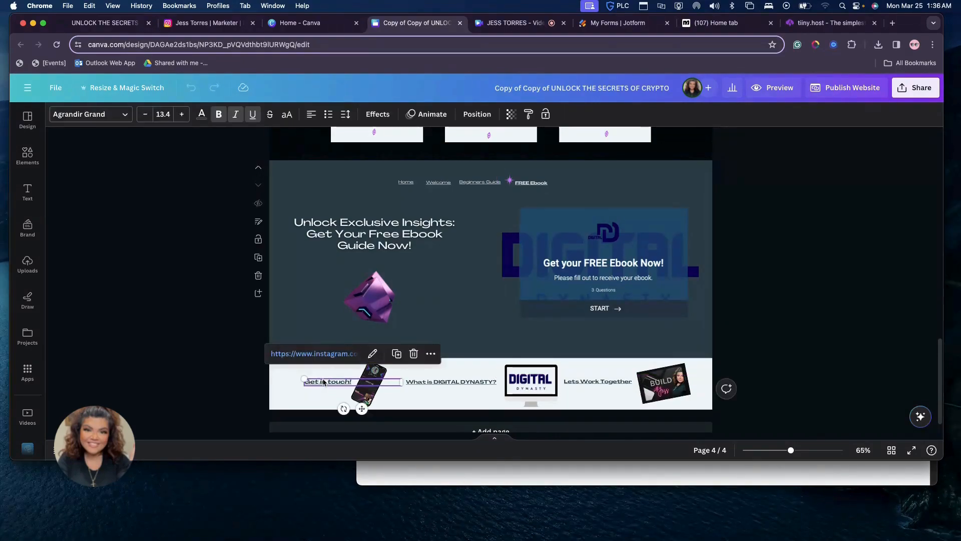
left_click(453, 393)
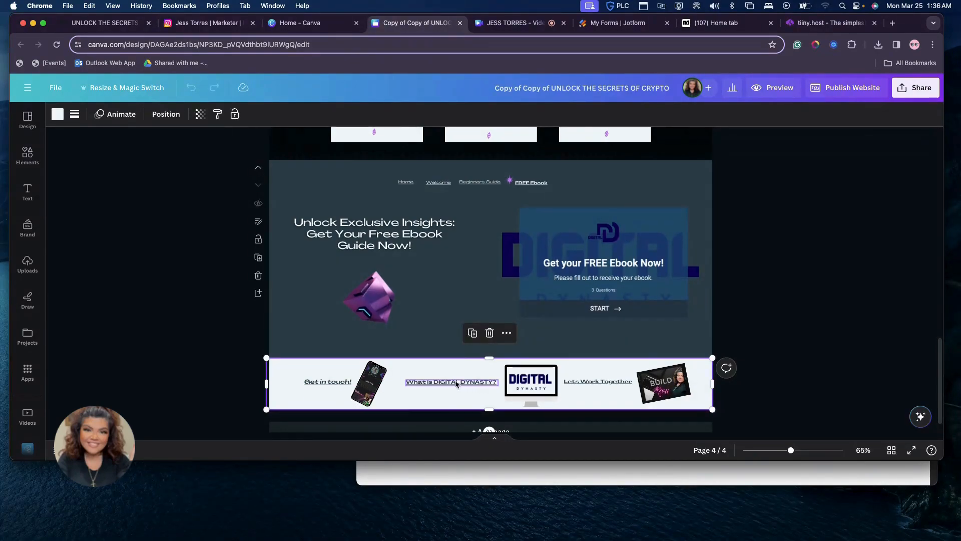
left_click(597, 383)
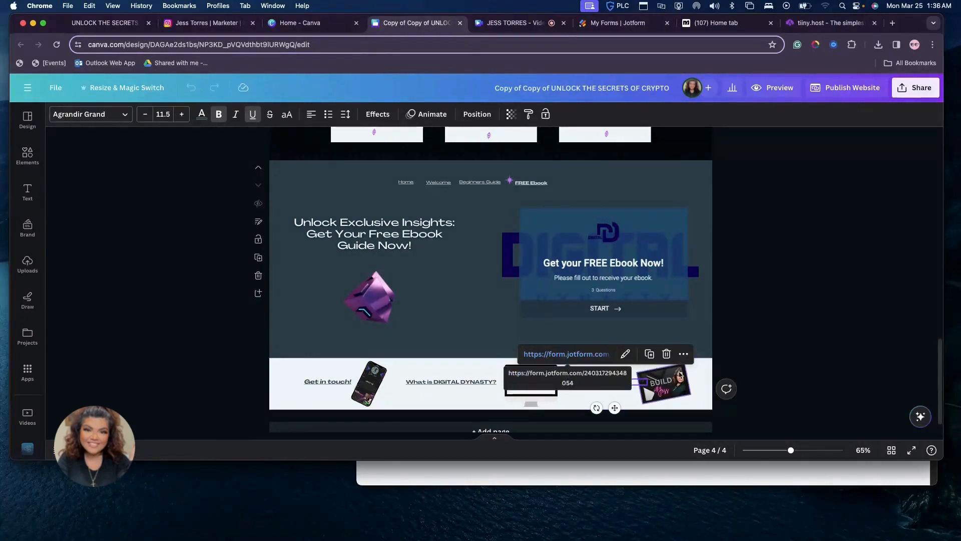
left_click(469, 329)
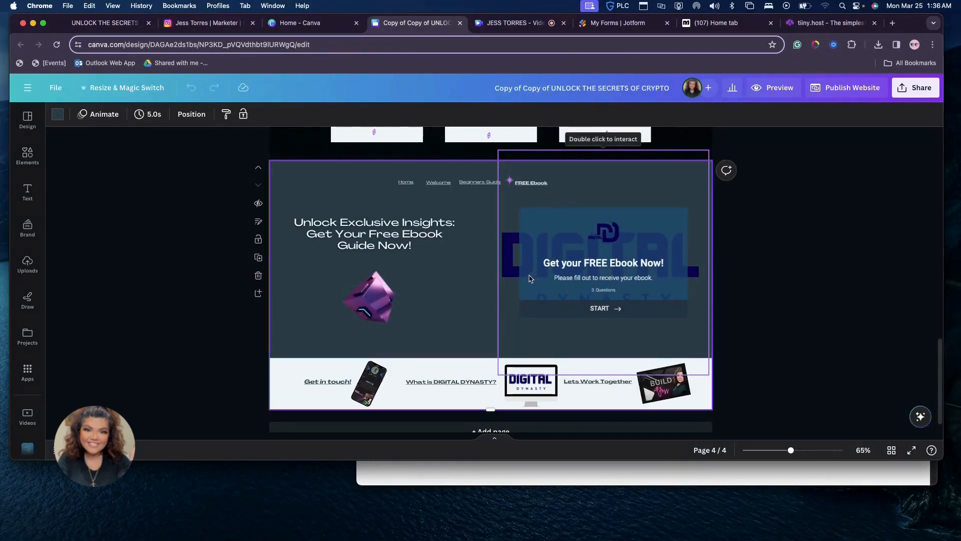
Switch to Jotform, view the form creation choices and the layouts for starting from scratch, and return to the forms list.
left_click(616, 25)
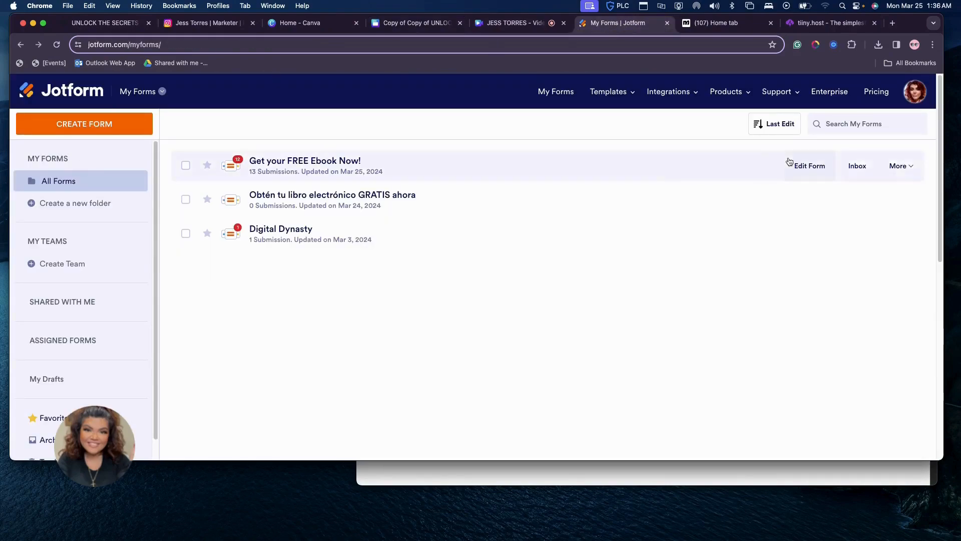
left_click(129, 130)
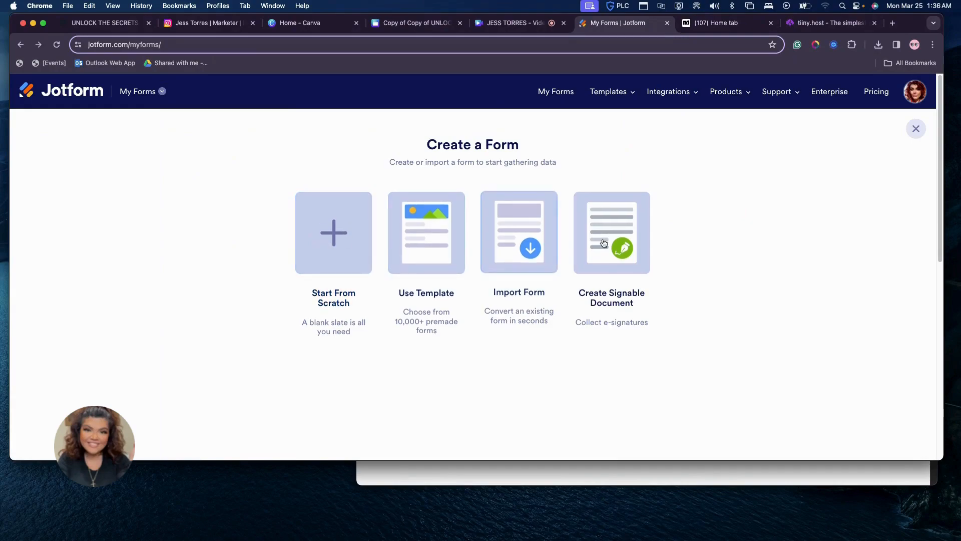
left_click(349, 245)
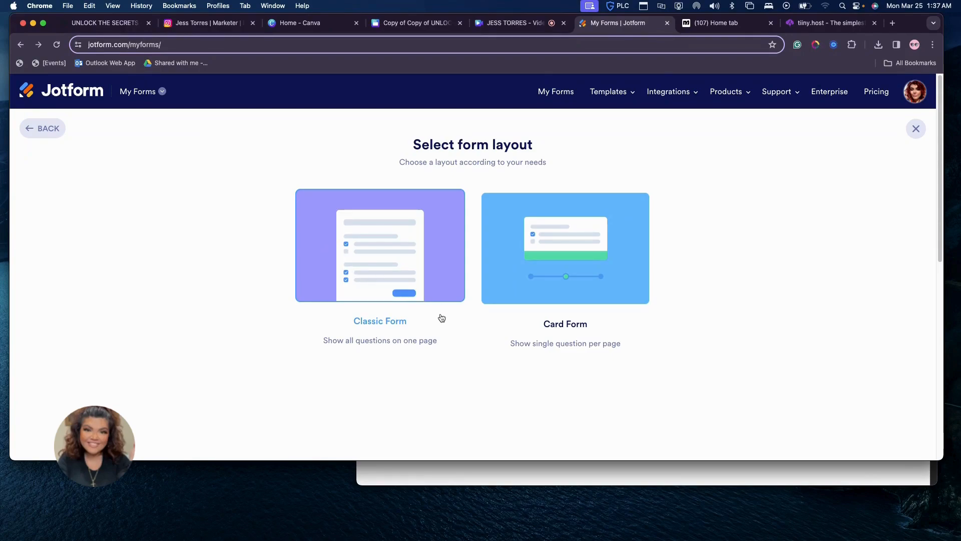
left_click(44, 132)
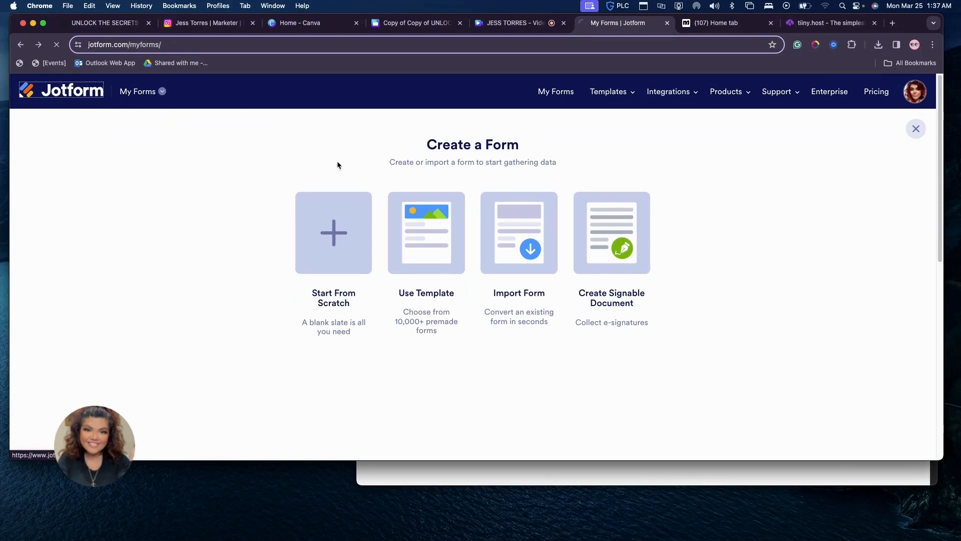
key("Escape")
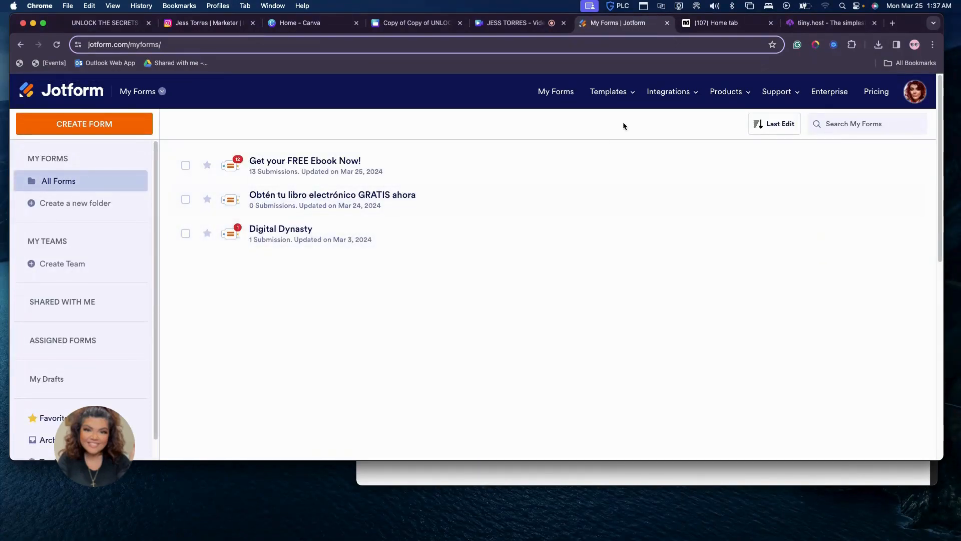
Open the "Get your FREE Ebook Now!" form for editing and review its welcome page and the Name, Email and Ebook cards.
left_click(800, 170)
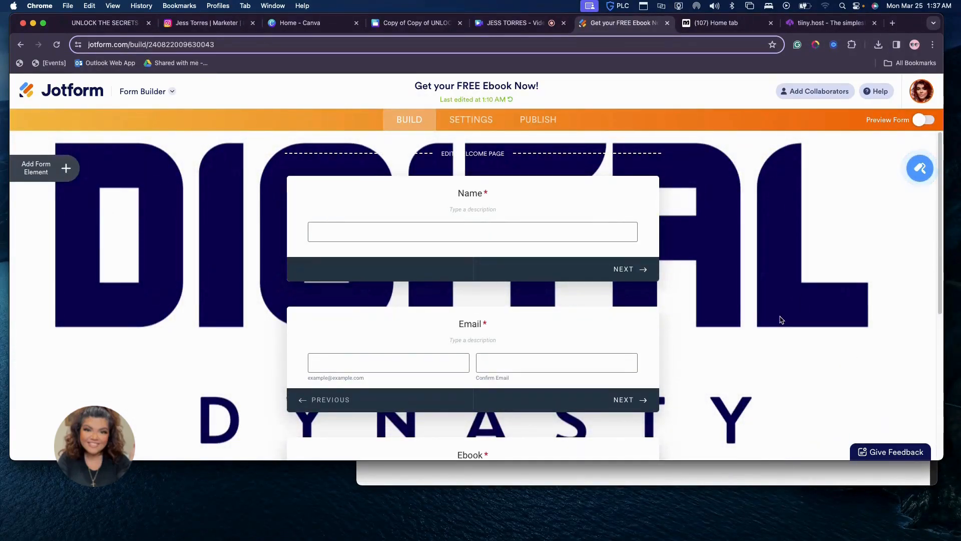
left_click(452, 154)
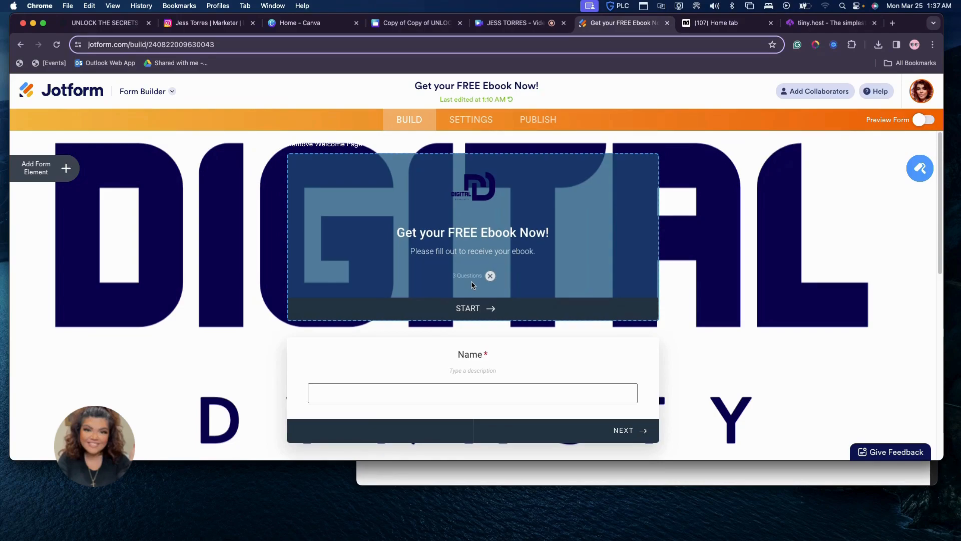
scroll(474, 283, "down", 5)
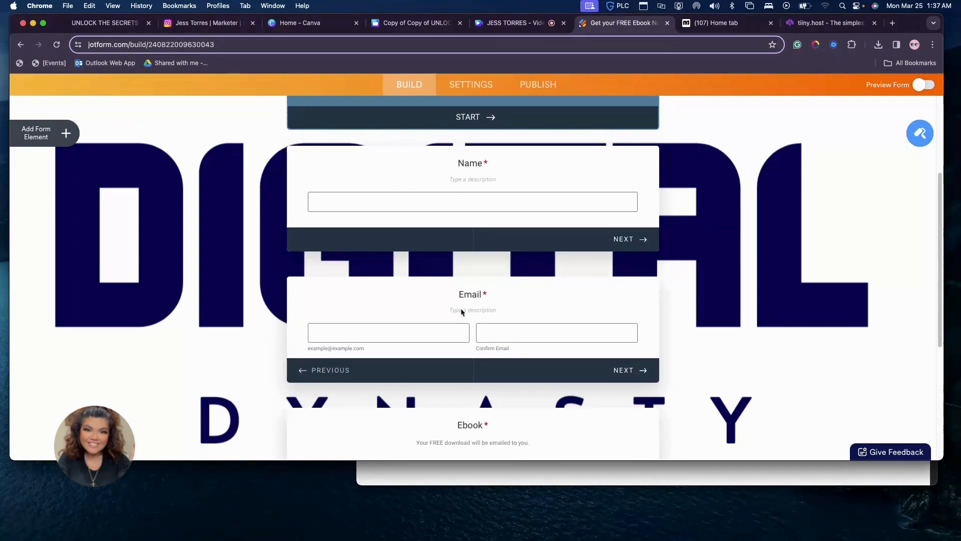
scroll(465, 307, "down", 5)
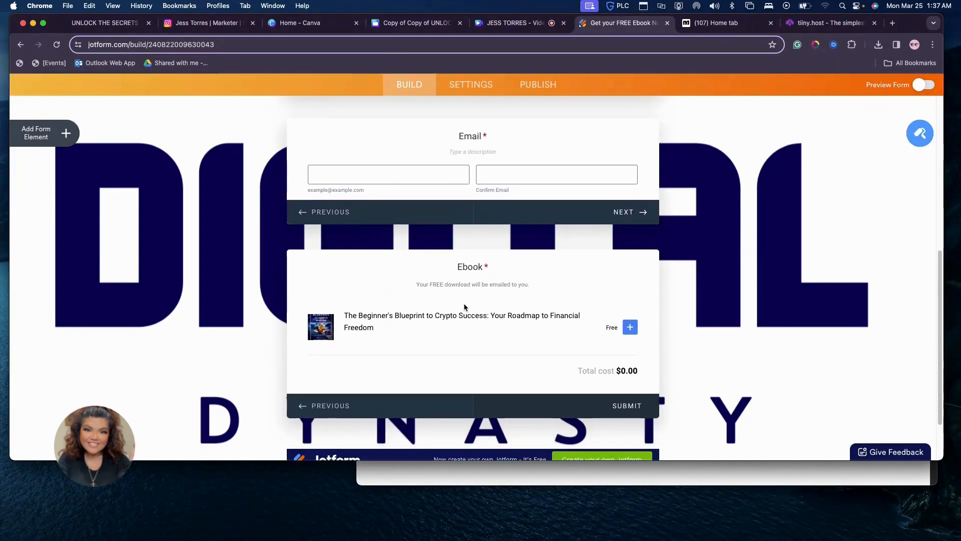
Select the Ebook card and display the available form elements, looking over the basic ones alongside the form's cards.
left_click(360, 261)
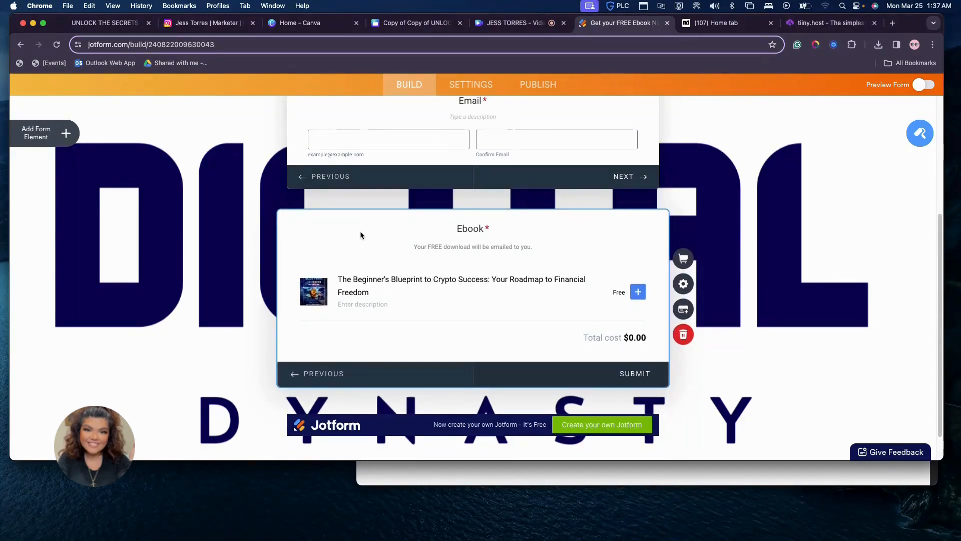
left_click(28, 132)
scroll(344, 245, "up", 2)
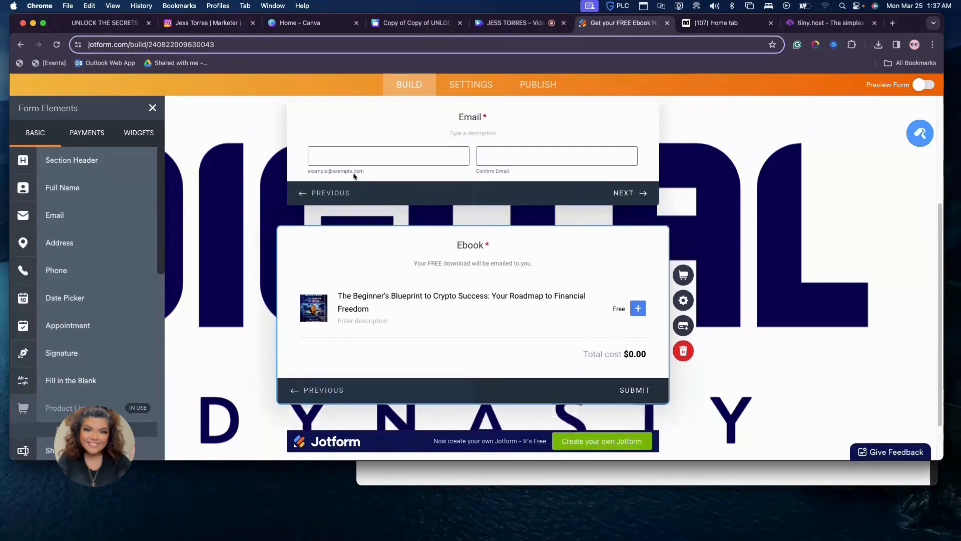
scroll(344, 244, "up", 4)
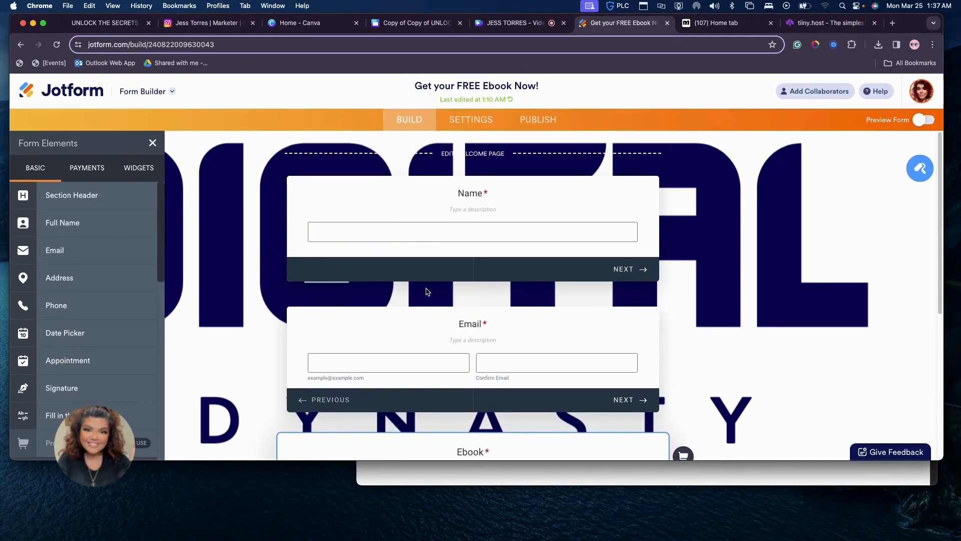
scroll(433, 356, "down", 5)
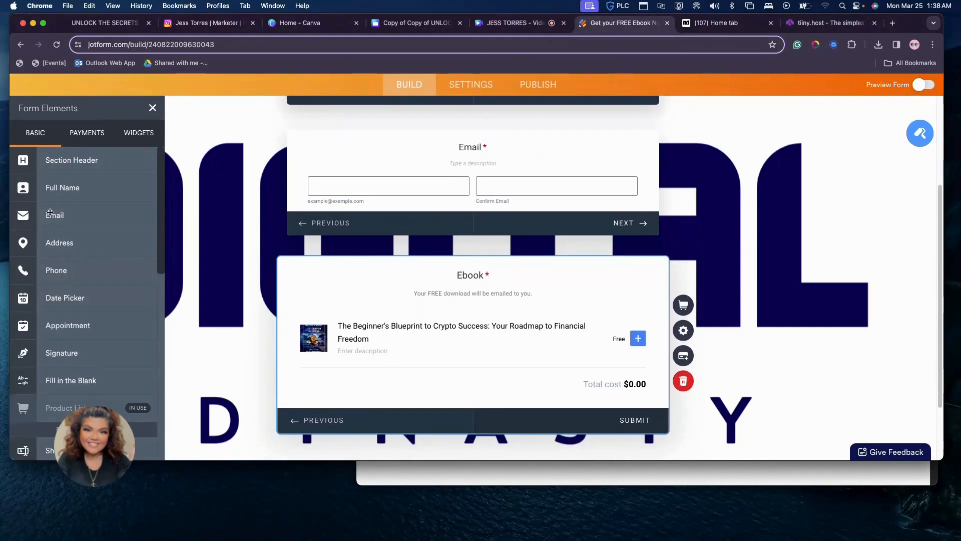
scroll(70, 281, "down", 1)
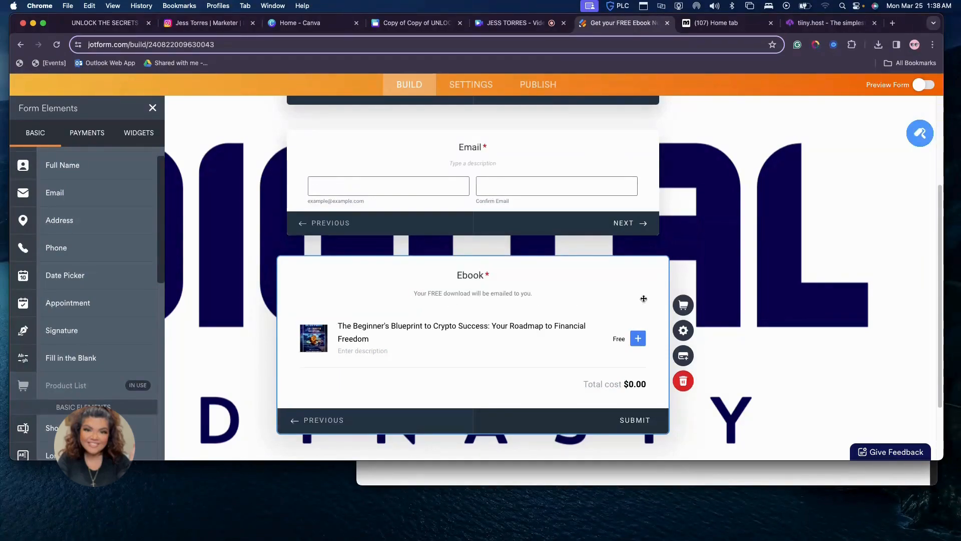
Open the product settings of the ebook in the Ebook card and review its basic options, including name, price, description and image.
left_click(682, 302)
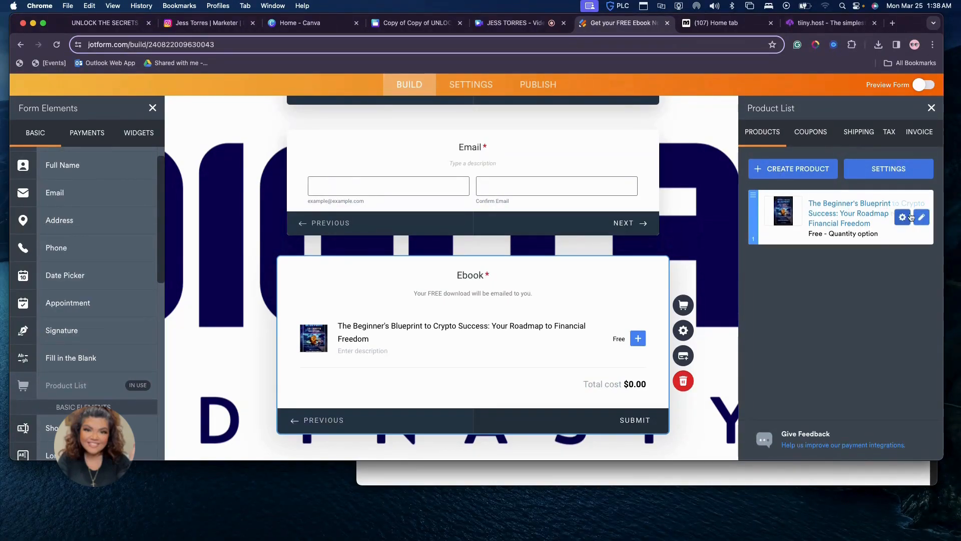
left_click(919, 218)
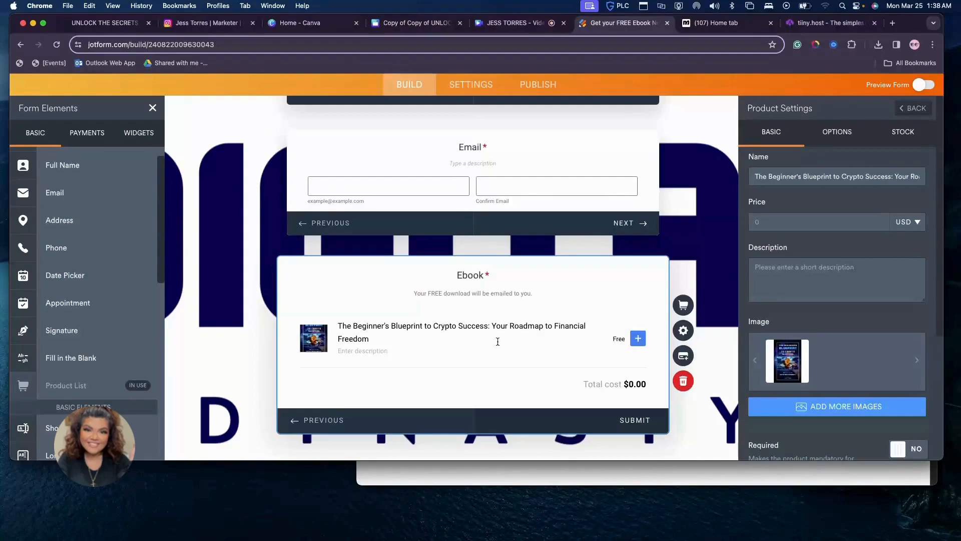
scroll(497, 340, "down", 1)
scroll(846, 354, "down", 2)
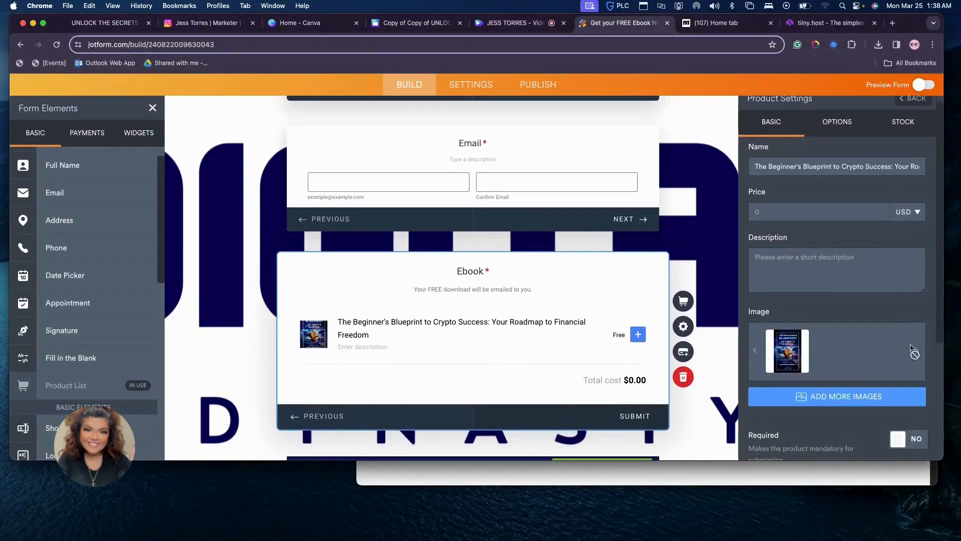
scroll(845, 354, "down", 4)
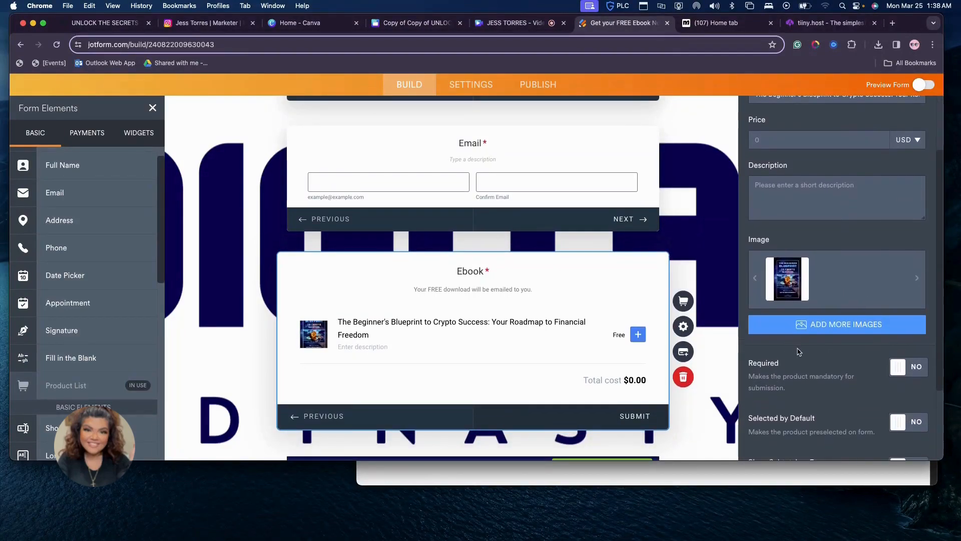
scroll(812, 353, "down", 4)
scroll(811, 351, "up", 8)
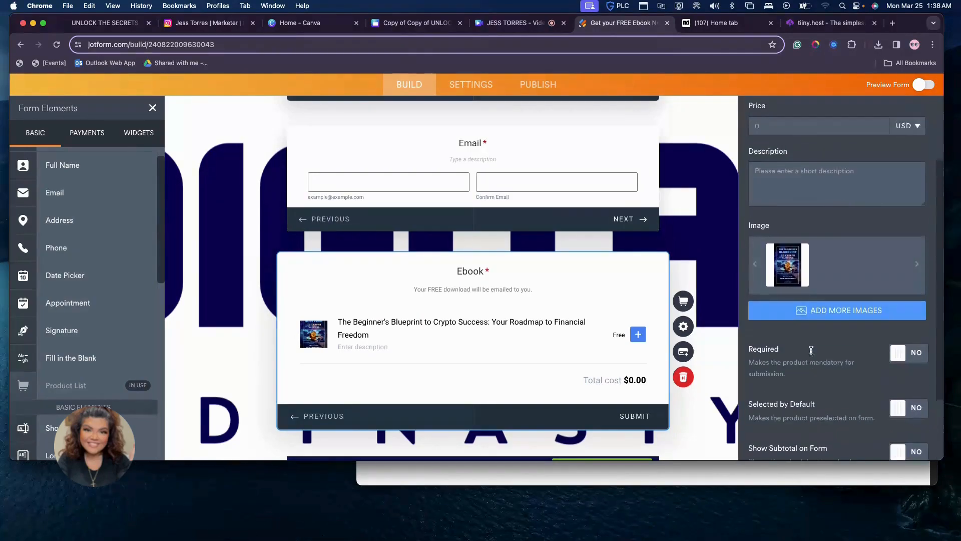
View the ebook product's Quantity option settings and leave them without saving.
left_click(837, 132)
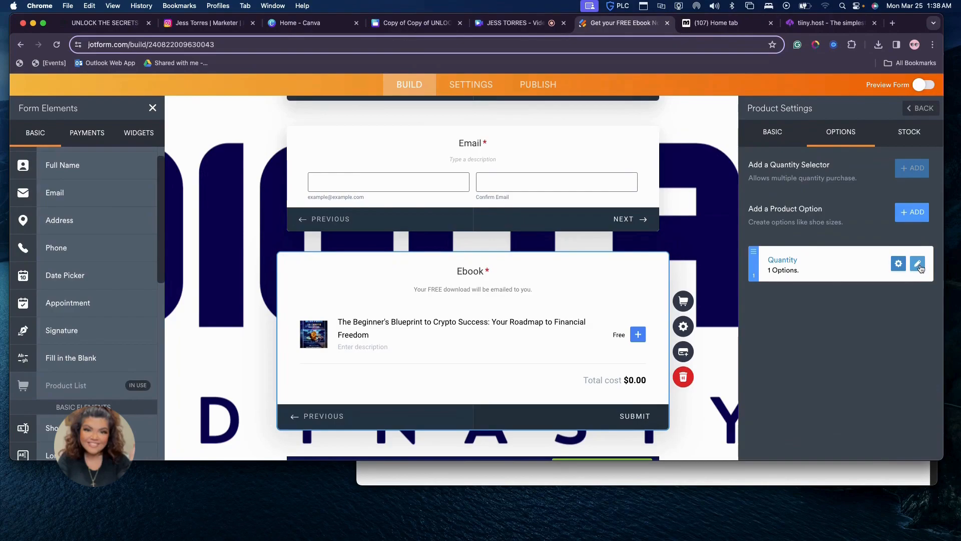
left_click(919, 265)
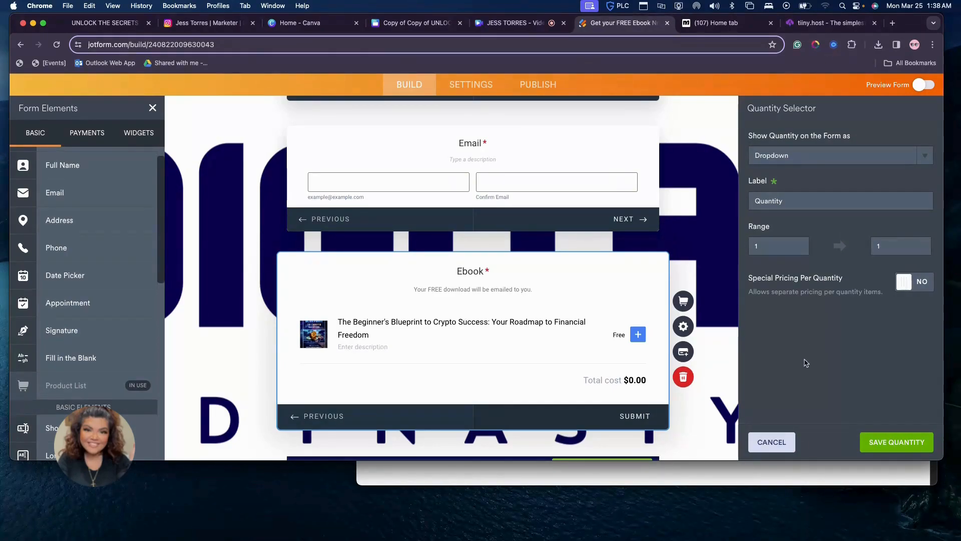
left_click(777, 441)
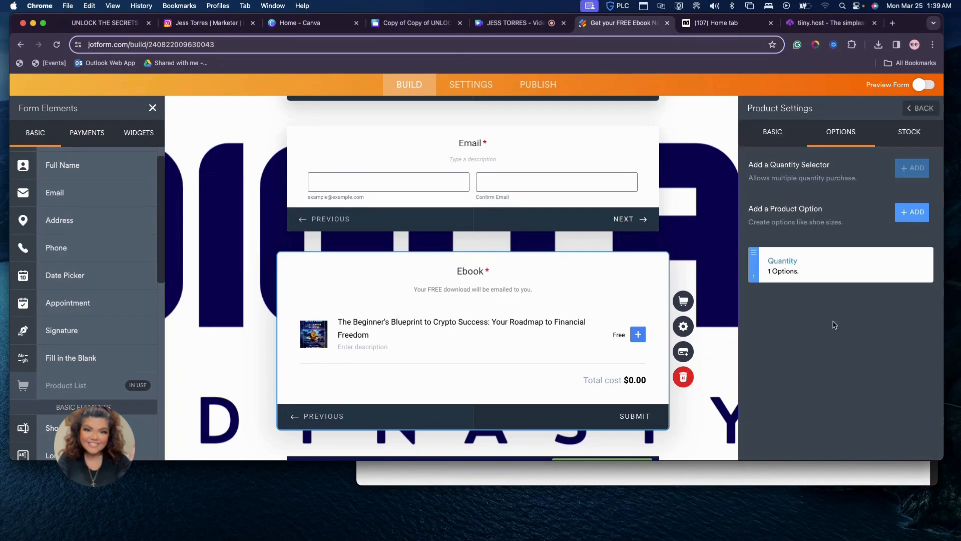
Review the ebook product's stock setting, then the product list's coupon, shipping, tax and invoice settings, and close them without changes.
left_click(918, 139)
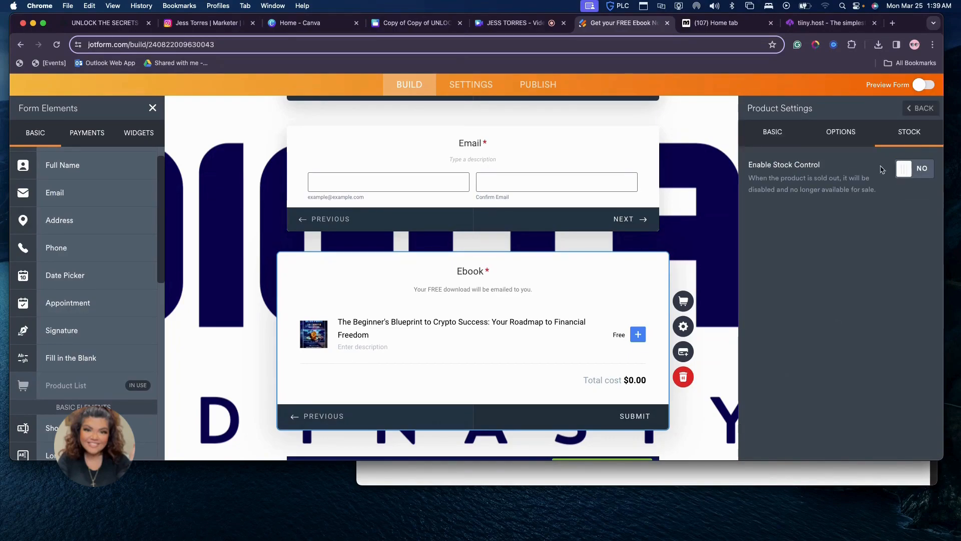
left_click(919, 108)
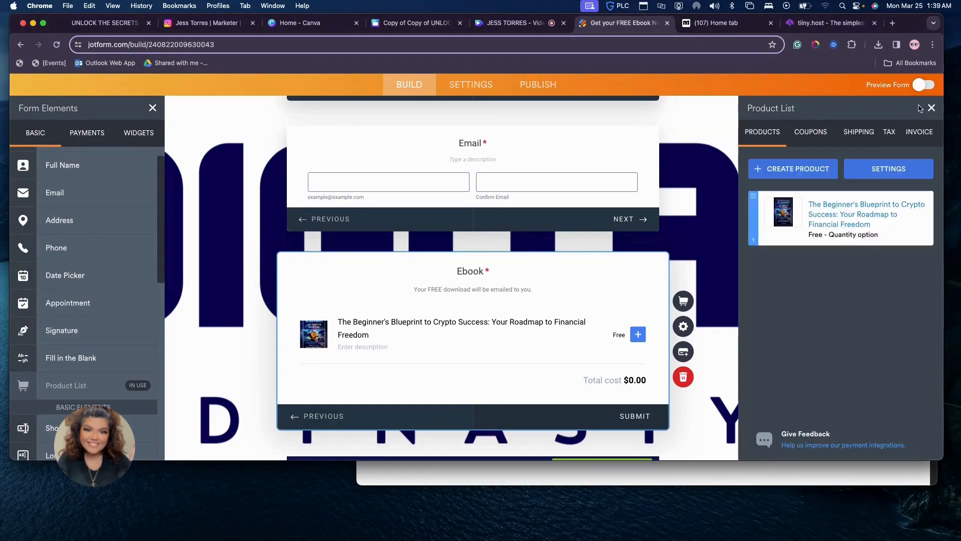
left_click(823, 132)
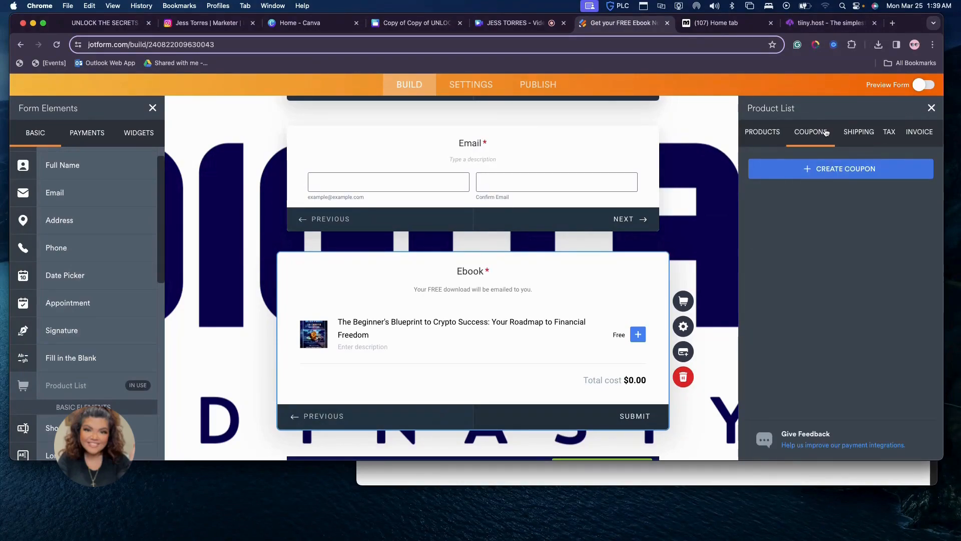
left_click(859, 132)
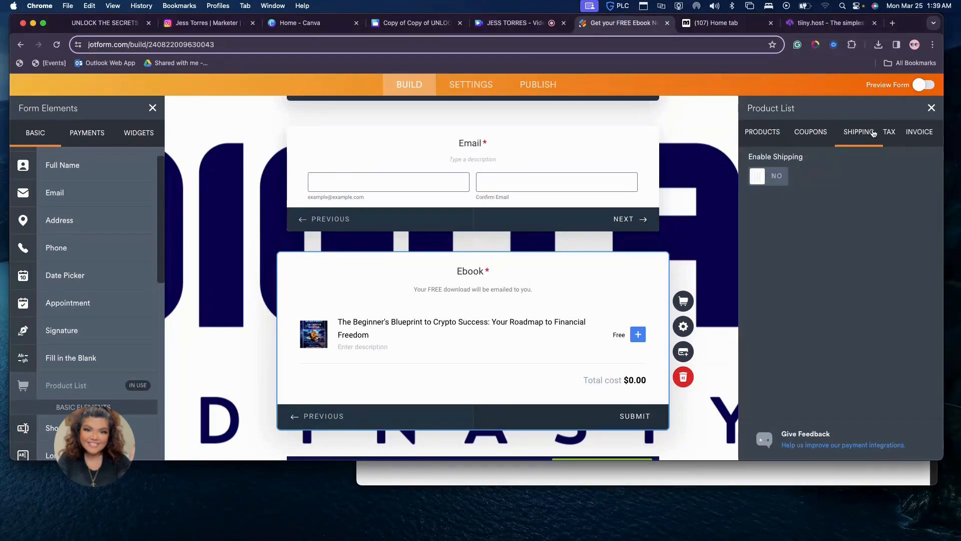
left_click(888, 132)
left_click(915, 138)
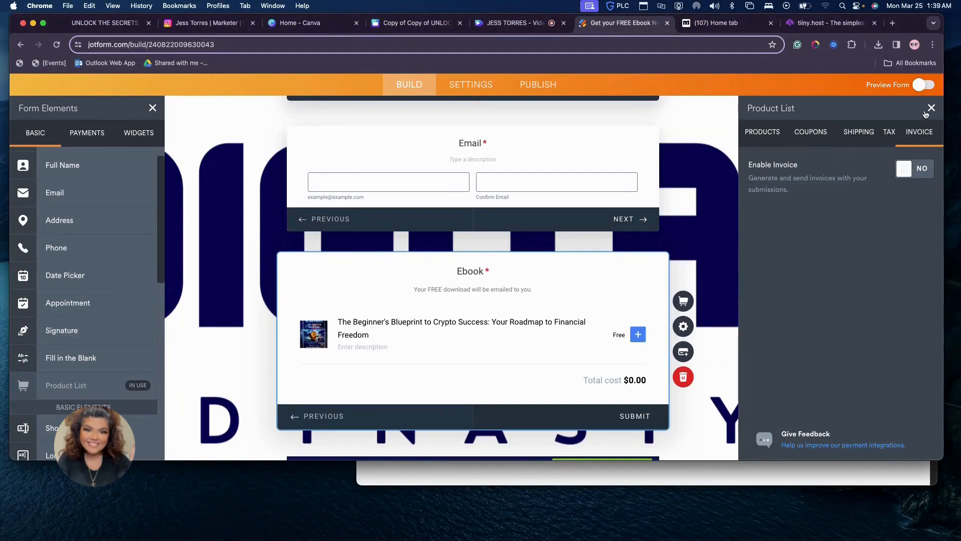
left_click(931, 108)
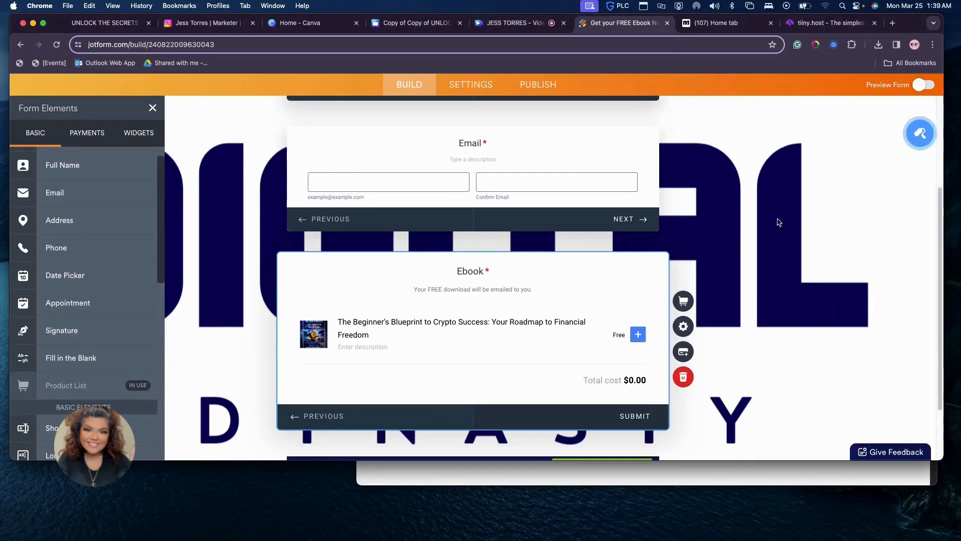
Review the Ebook field's general and advanced properties, then close them along with the list of form elements.
left_click(684, 334)
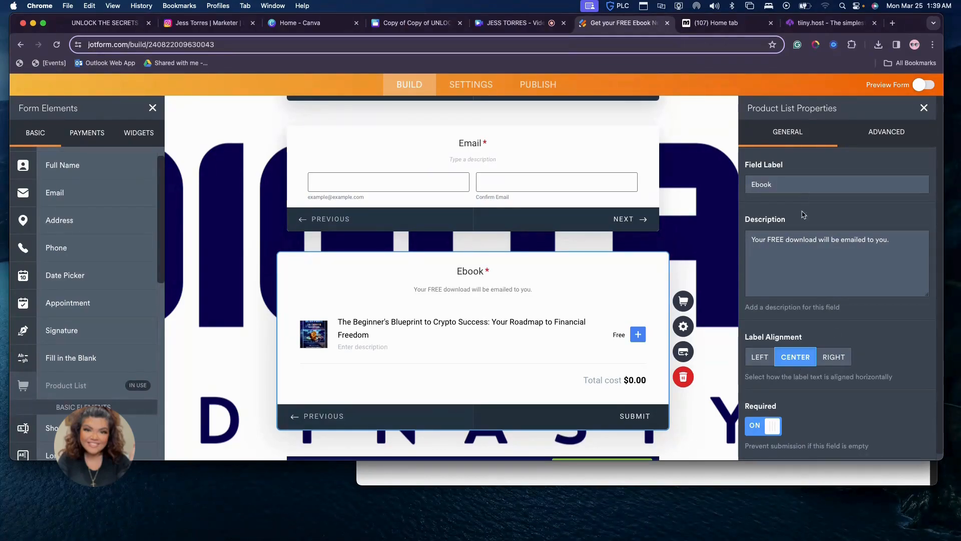
scroll(823, 374, "down", 1)
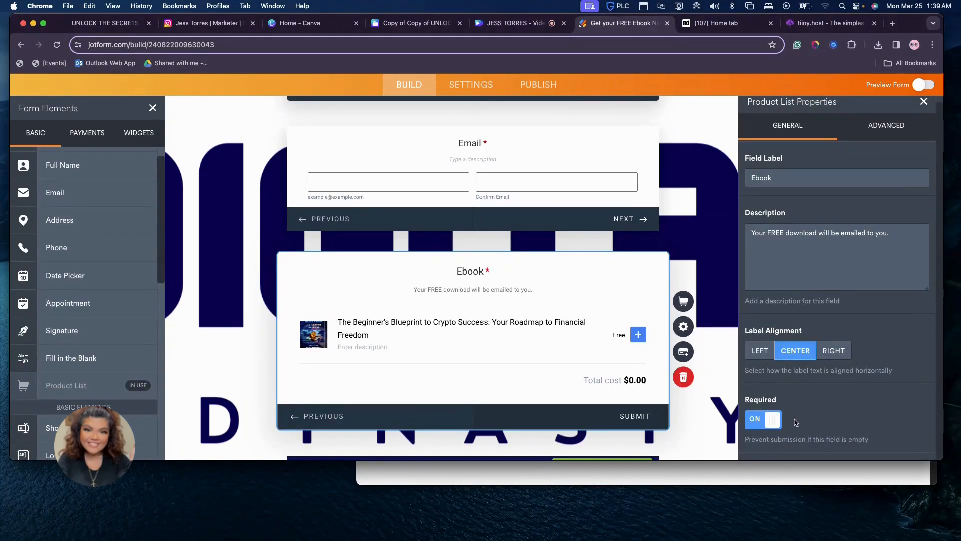
scroll(496, 212, "up", 1)
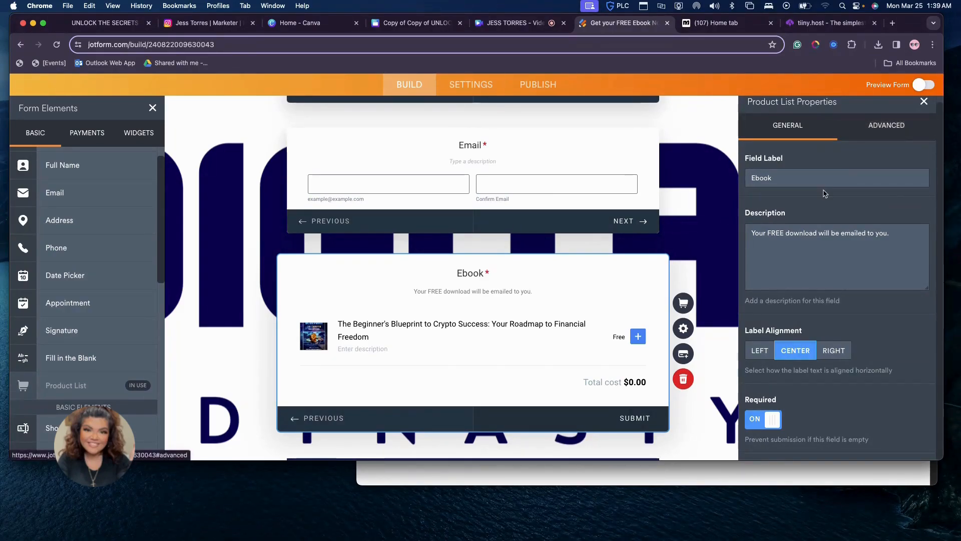
left_click(896, 133)
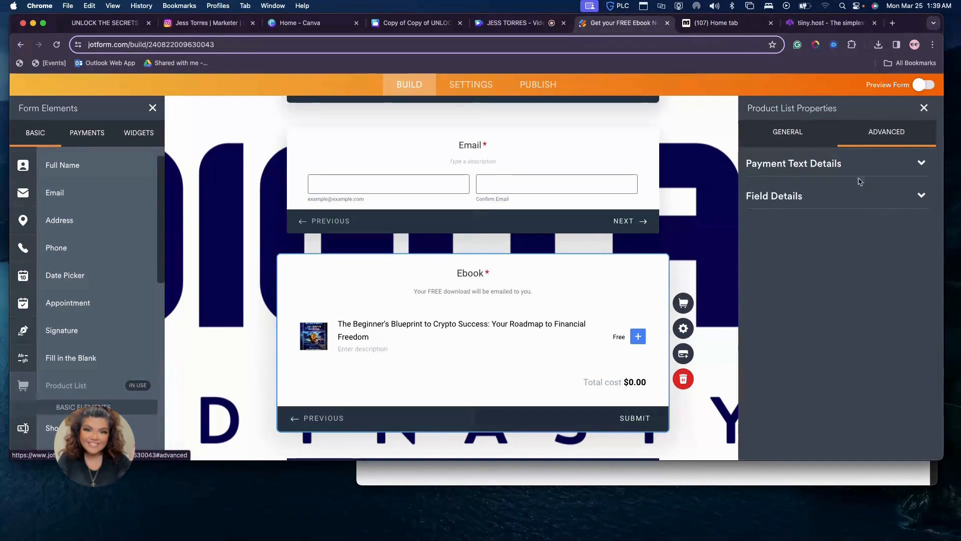
left_click(924, 108)
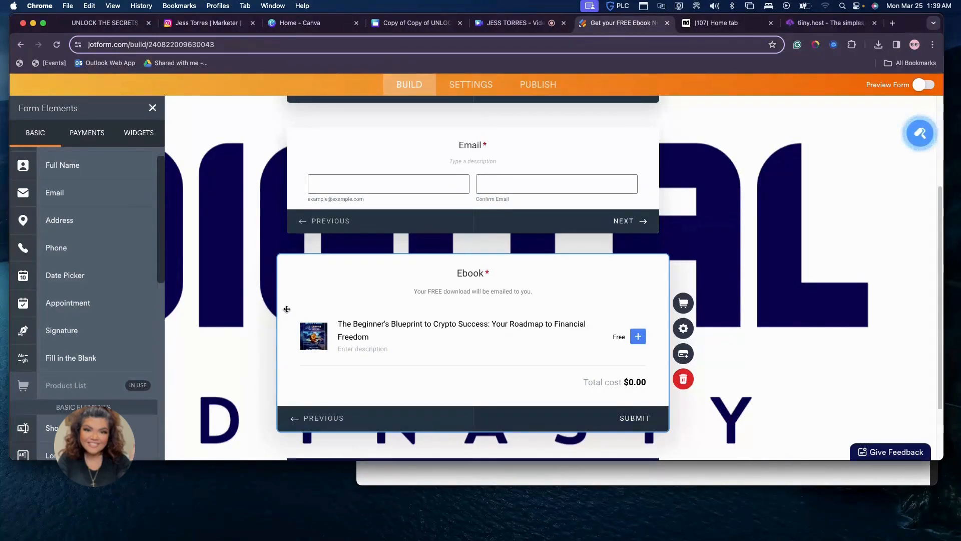
left_click(153, 108)
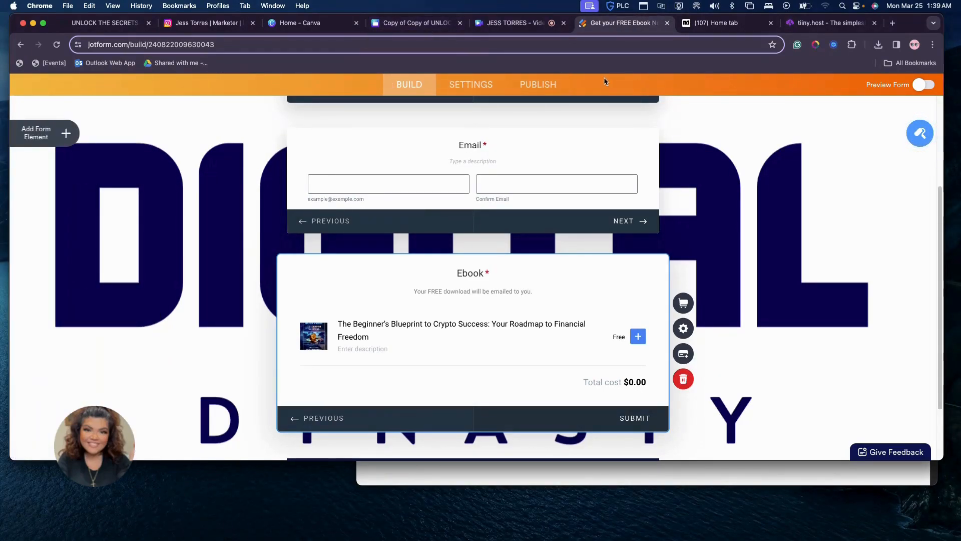
Copy the form's direct share link from its publishing options and switch to the crypto website design in Canva.
left_click(539, 84)
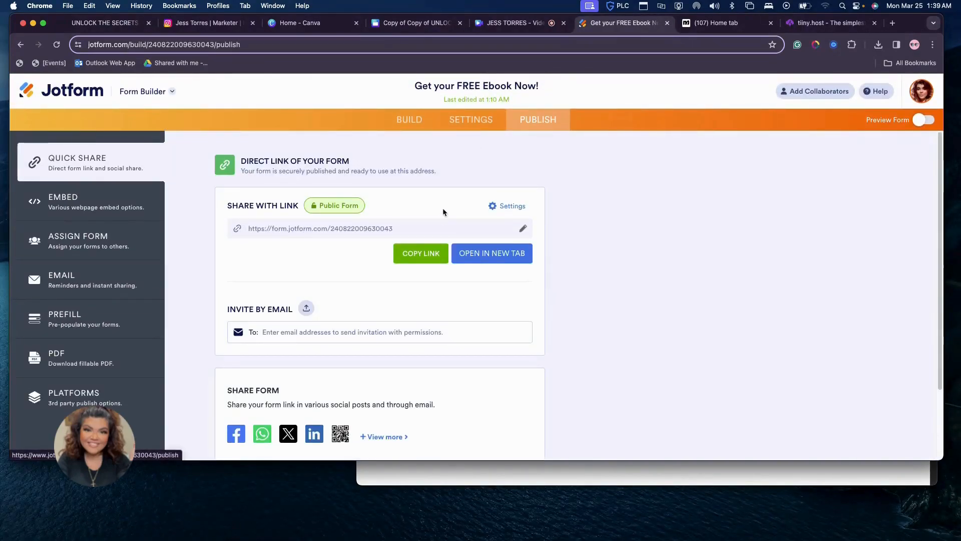
left_click(415, 253)
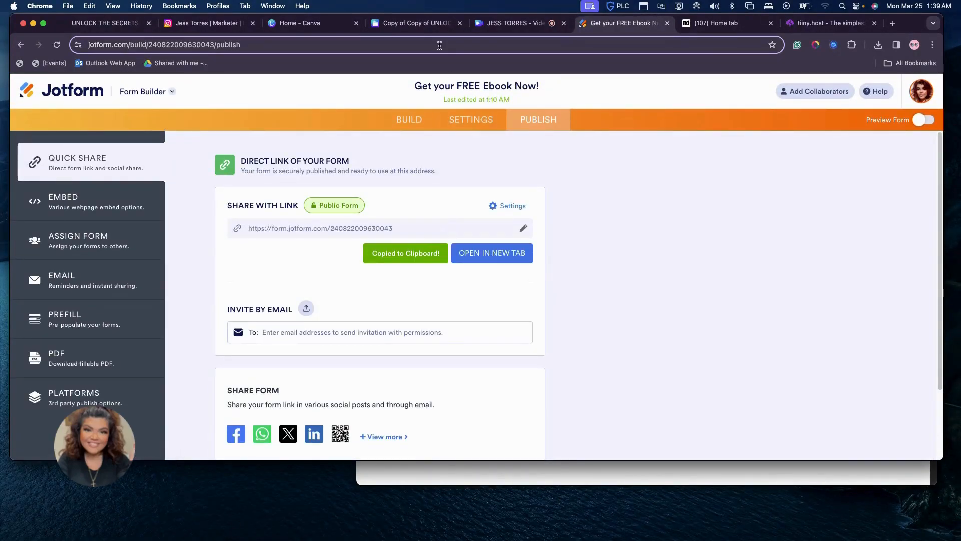
left_click(408, 25)
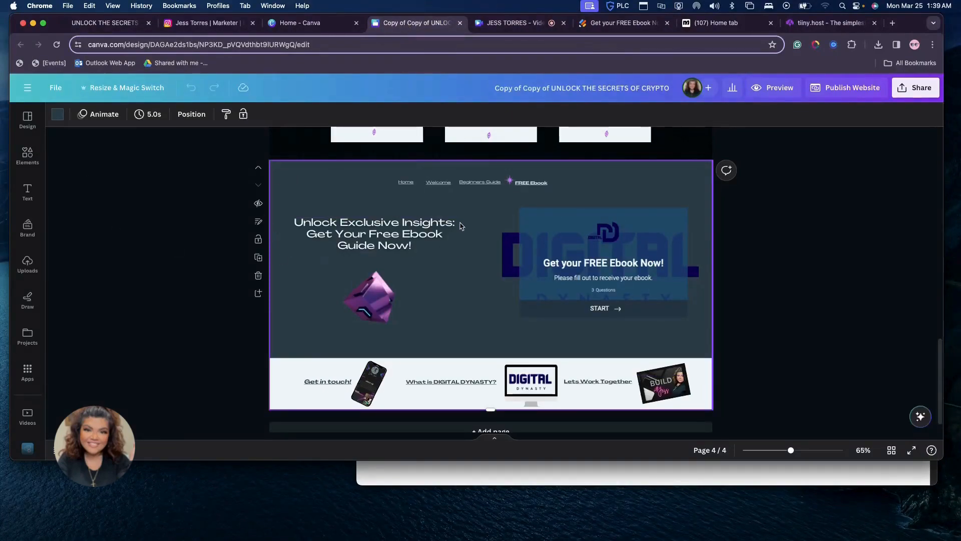
Find the Embed app and add the copied Jotform link to page 4 of the website as embedded media.
left_click(521, 344)
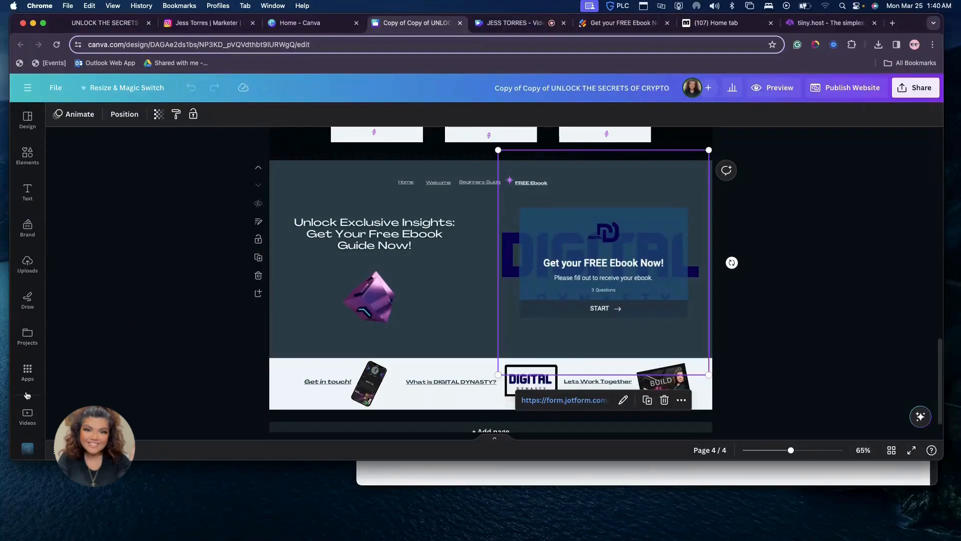
left_click(22, 374)
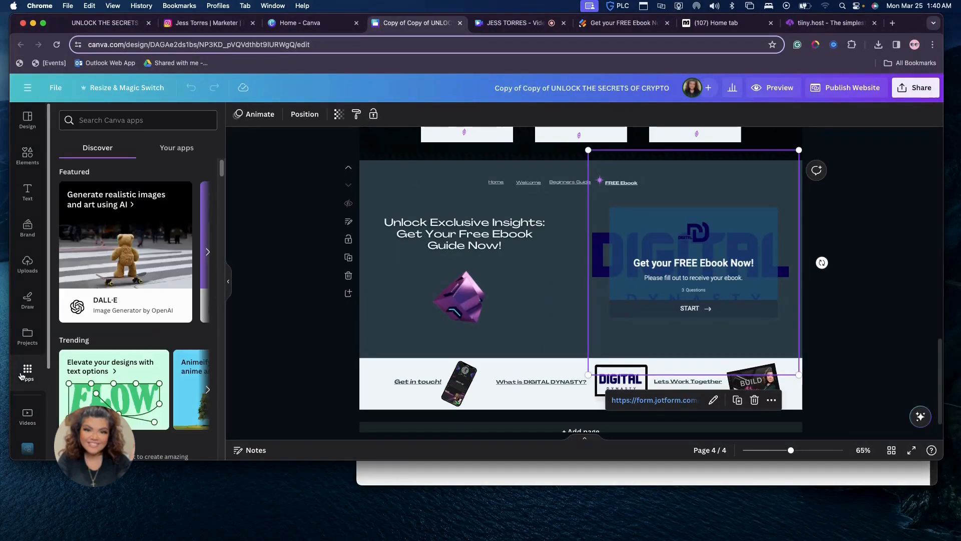
left_click(89, 117)
type("embed")
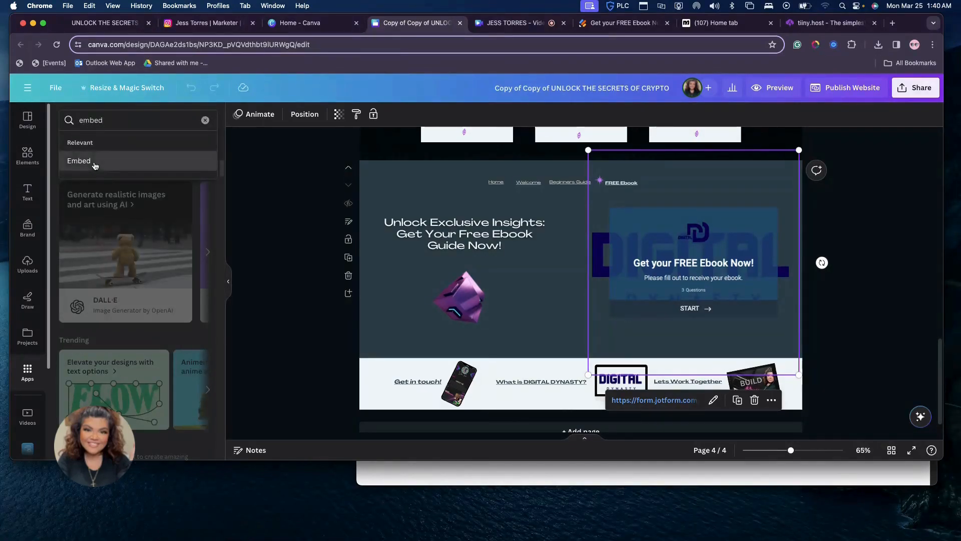
left_click(78, 161)
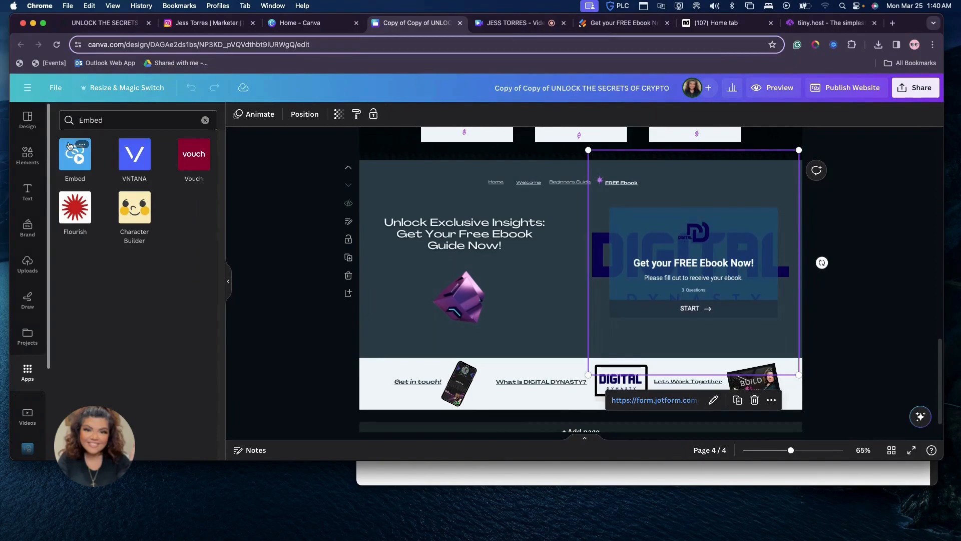
left_click(73, 168)
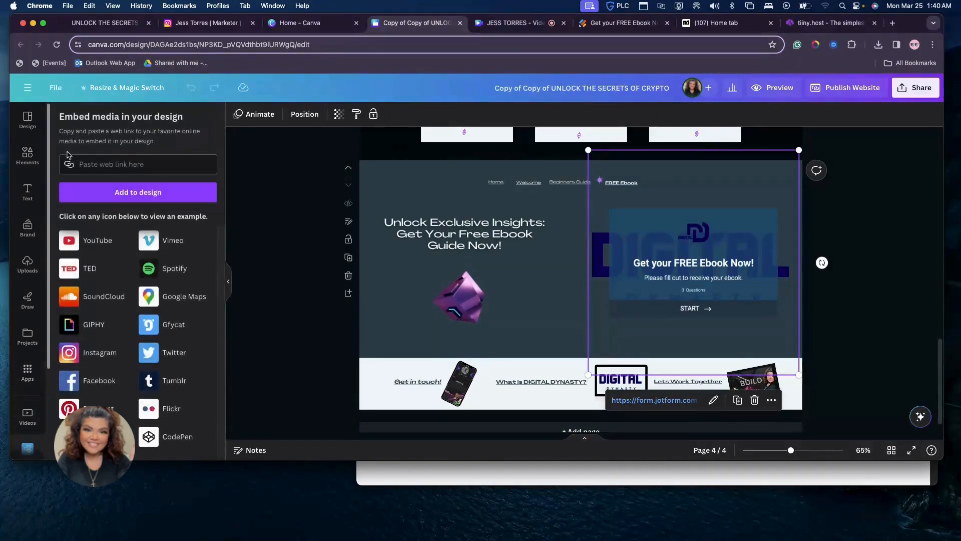
key("super+v")
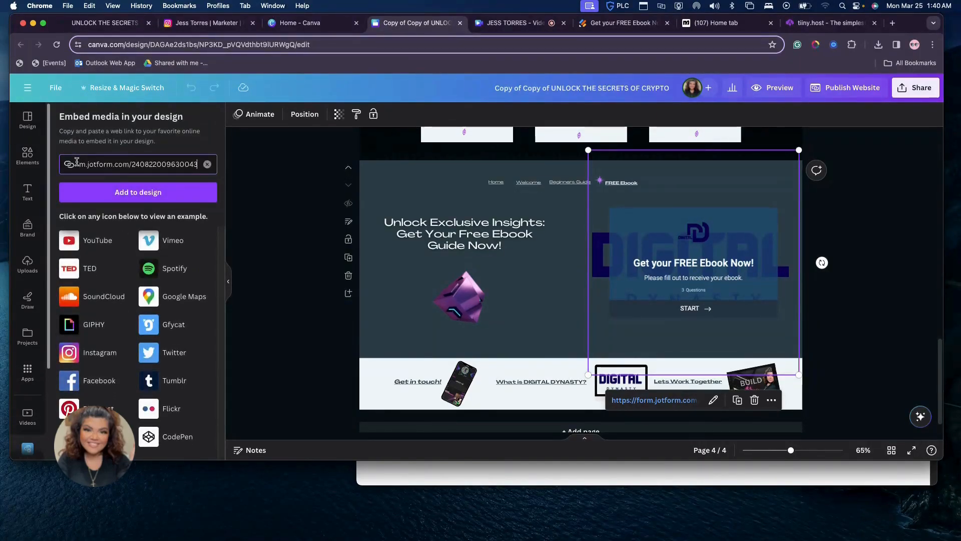
key("Return")
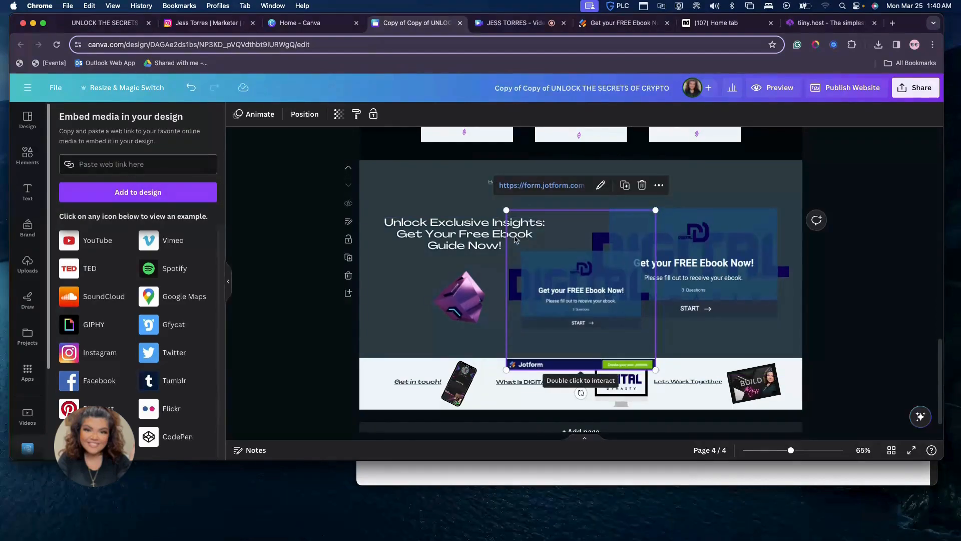
Delete the newly added duplicate form from page 4.
key("Delete")
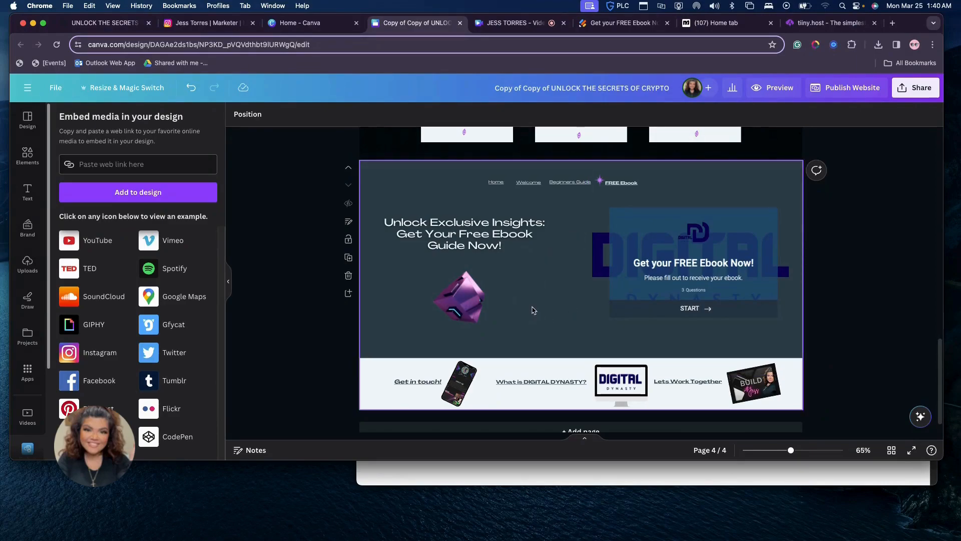
left_click(383, 351)
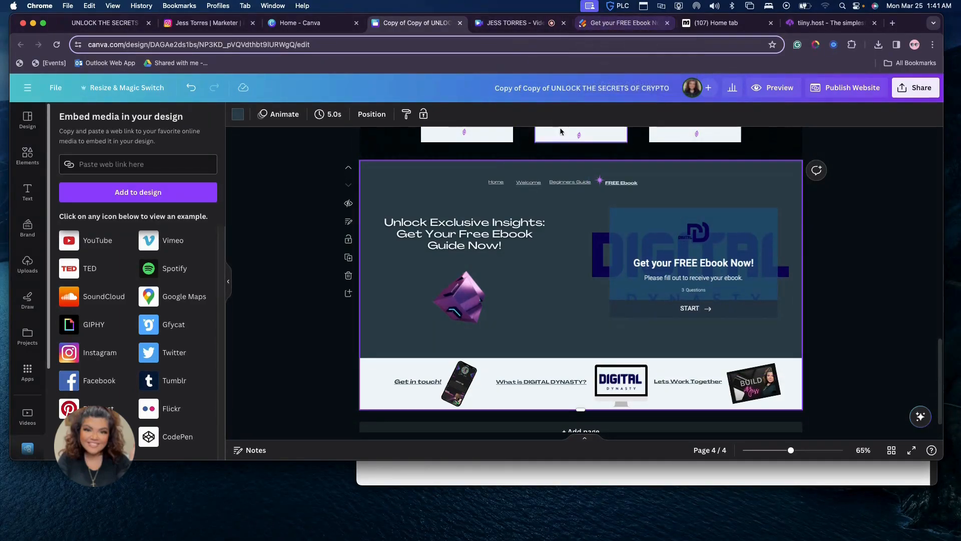
Open the ebook from the thank-you email's download link in Mail, and copy the cryptoebook.tiiny.site project link in tiiny.host.
left_click(469, 483)
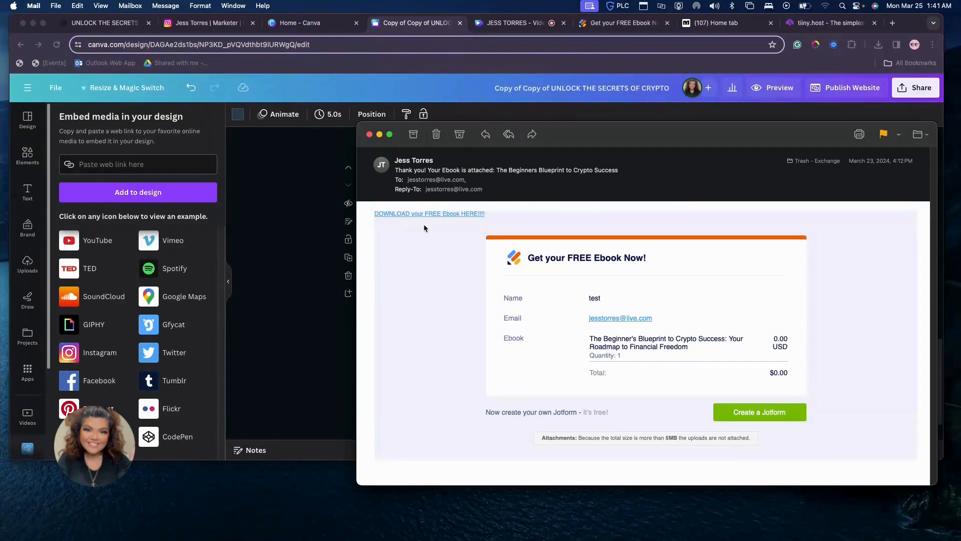
left_click(414, 215)
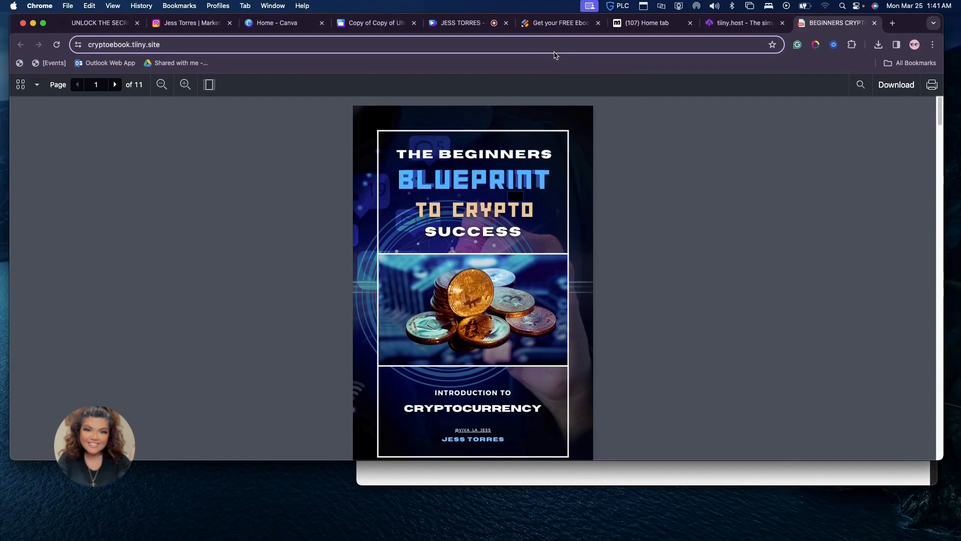
left_click(728, 26)
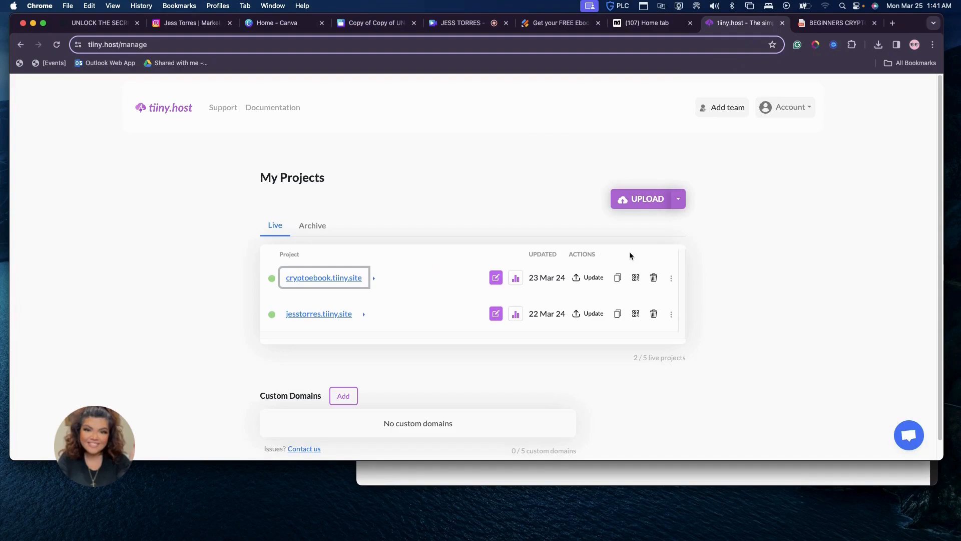
left_click(617, 278)
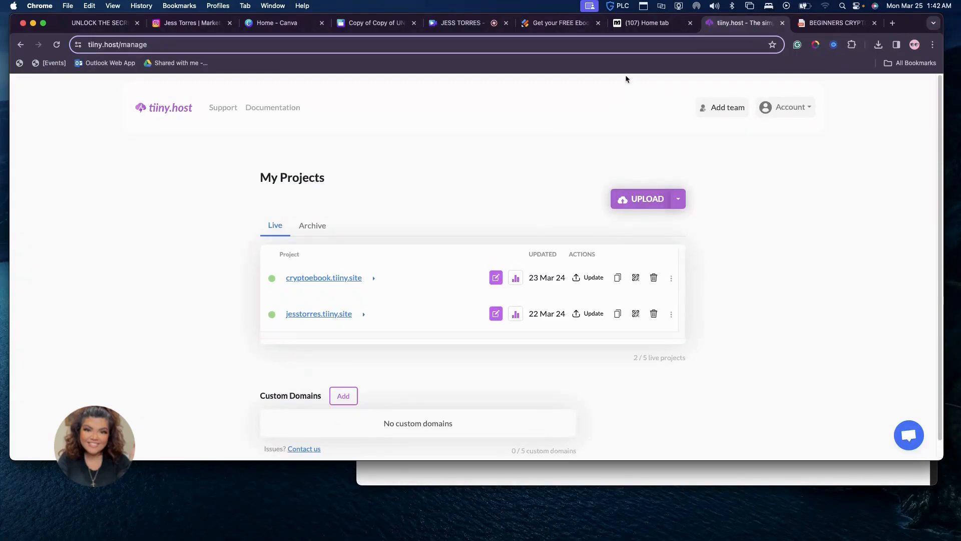
Return to the Jotform form and open its email settings to examine the Notification 1 and Autoresponder 1 entries.
left_click(550, 25)
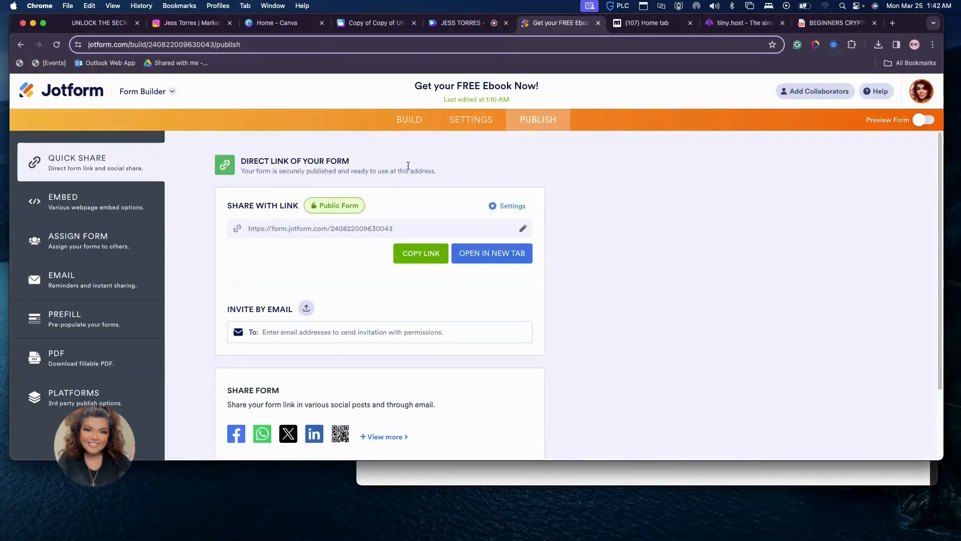
left_click(466, 122)
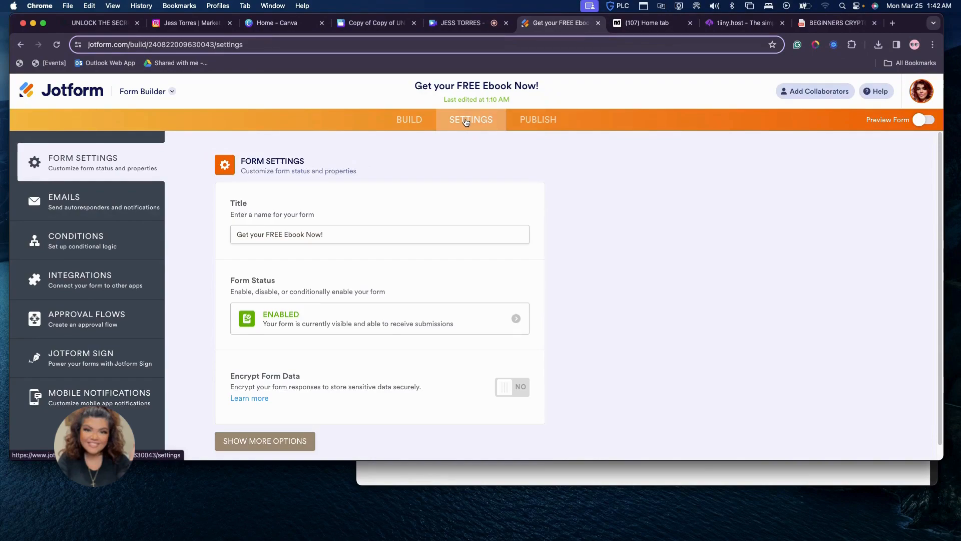
left_click(533, 120)
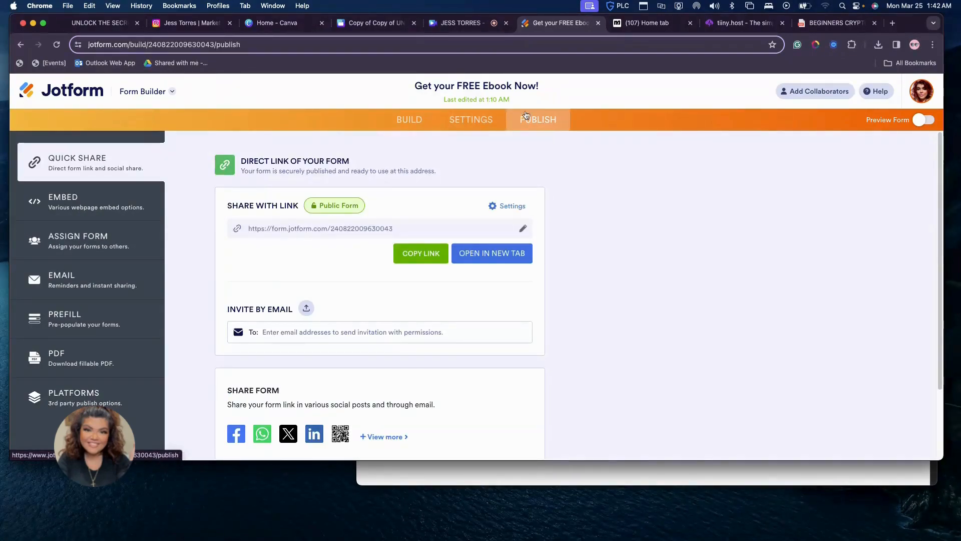
left_click(463, 120)
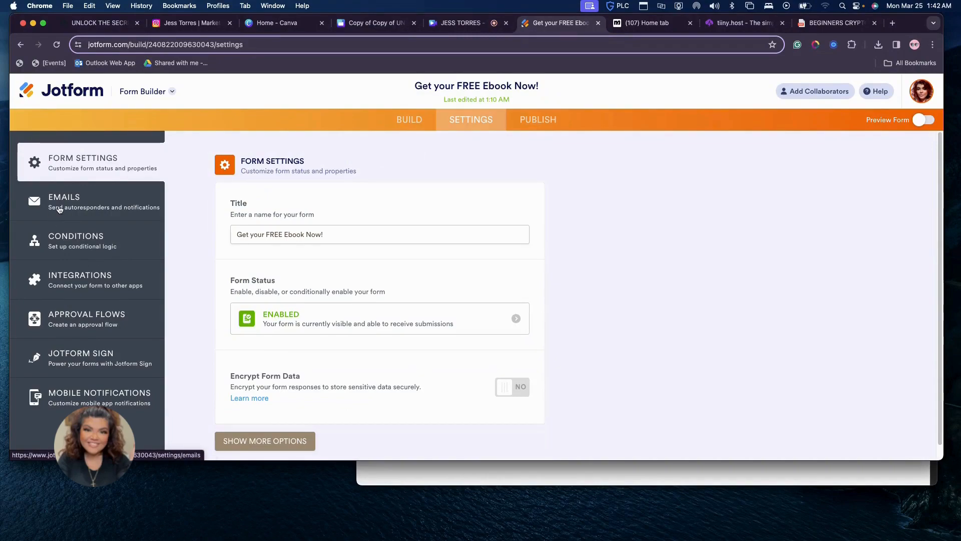
left_click(75, 201)
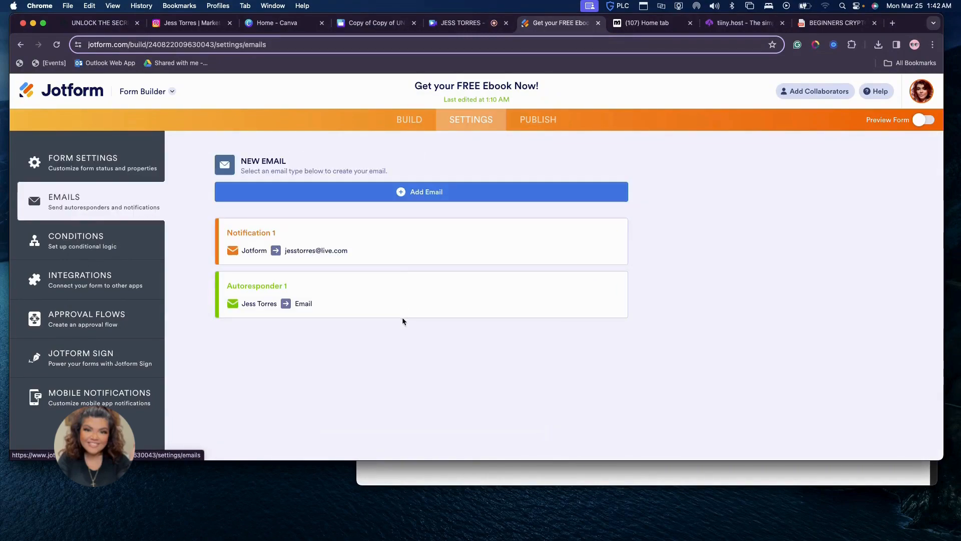
mouse_move(301, 236)
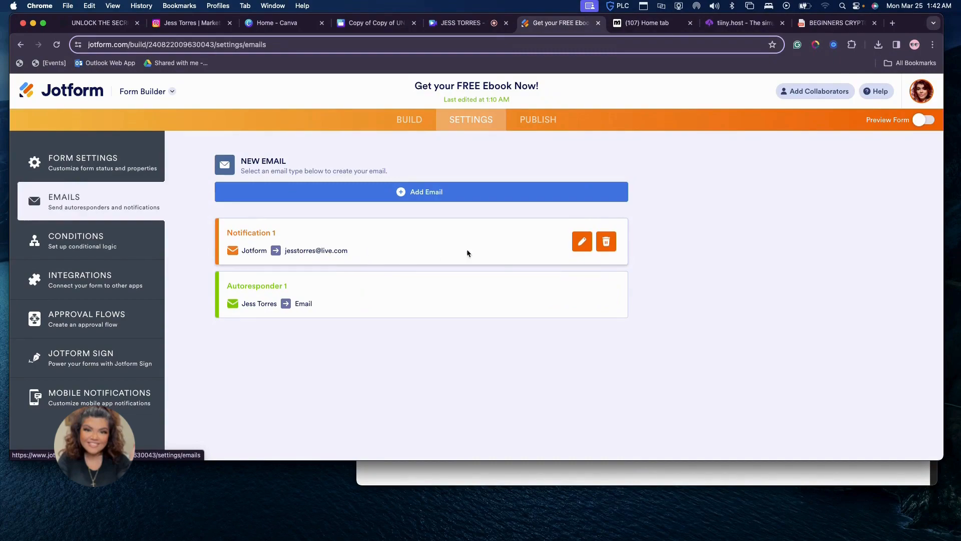
mouse_move(396, 281)
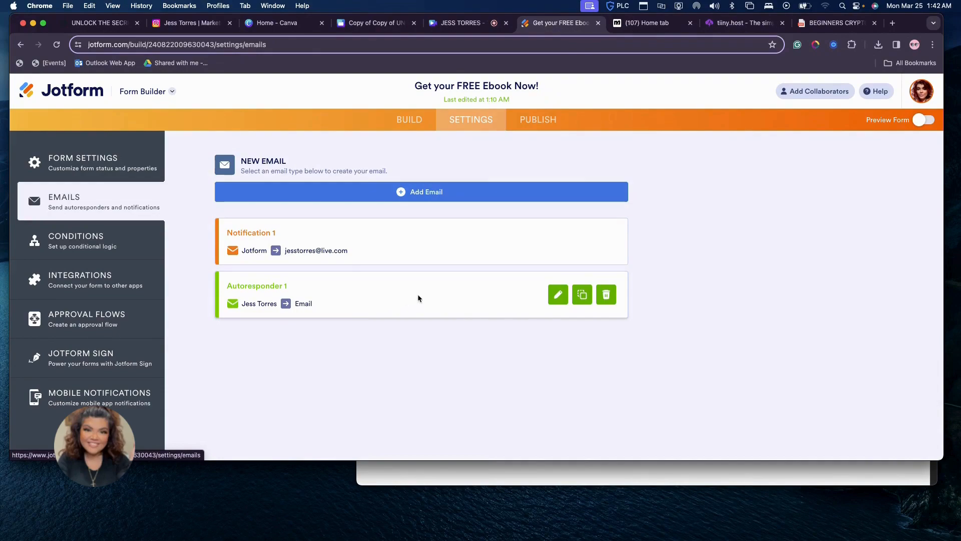
Open the Autoresponder 1 email for editing and bring its email content into view.
left_click(558, 296)
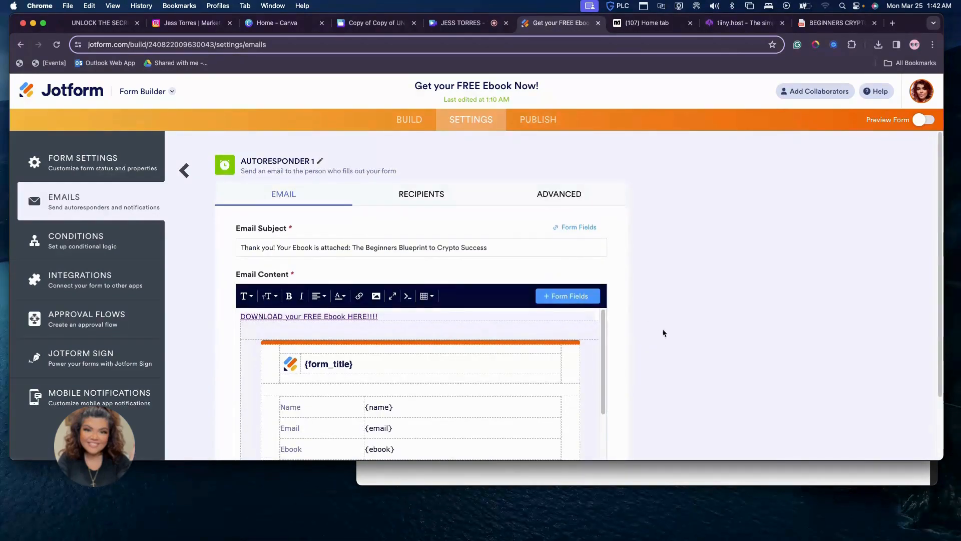
scroll(676, 335, "down", 1)
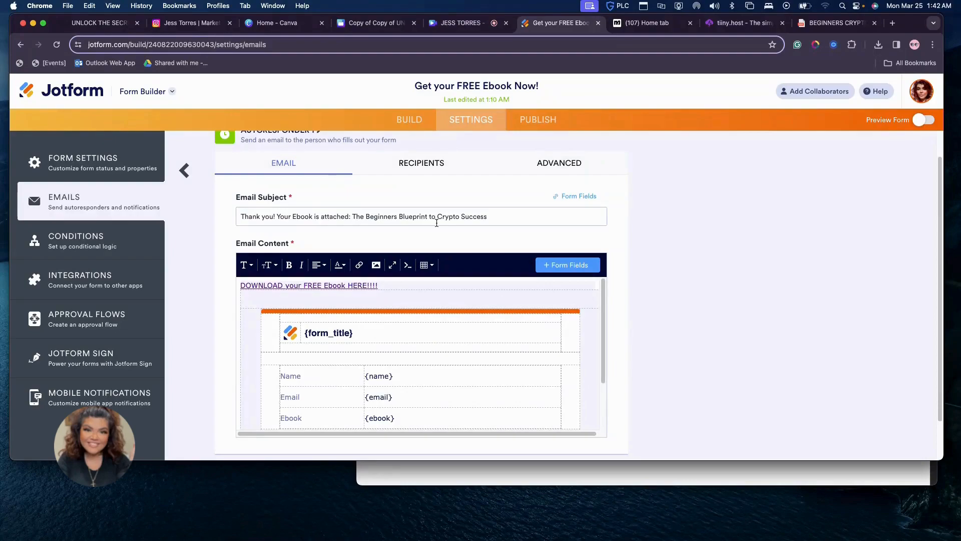
left_click(359, 266)
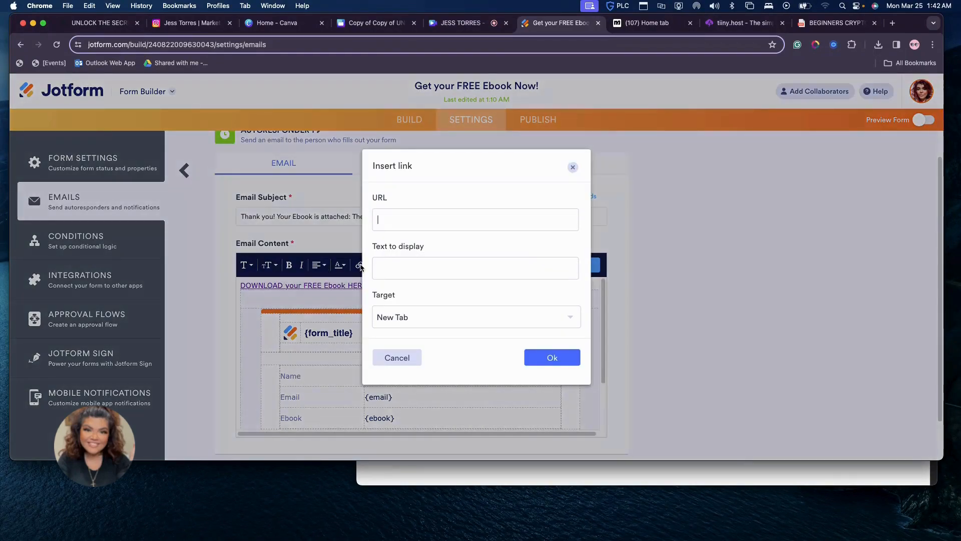
type("https://cryptoebook.tiiny.site")
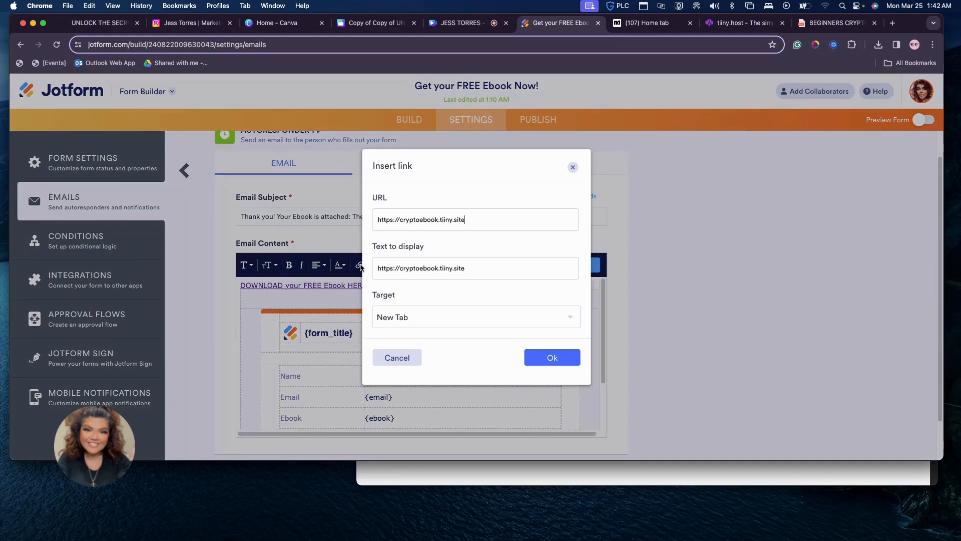
triple_click(400, 263)
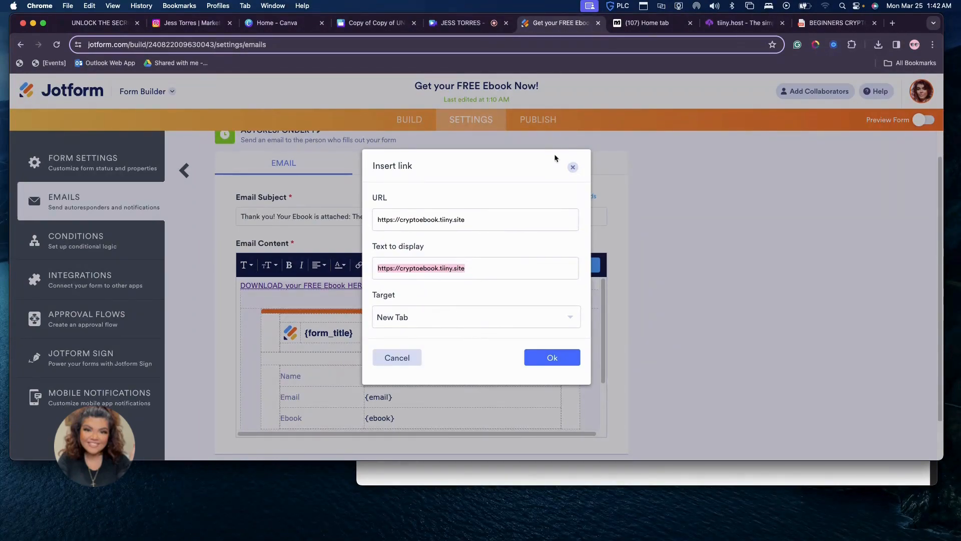
left_click(573, 166)
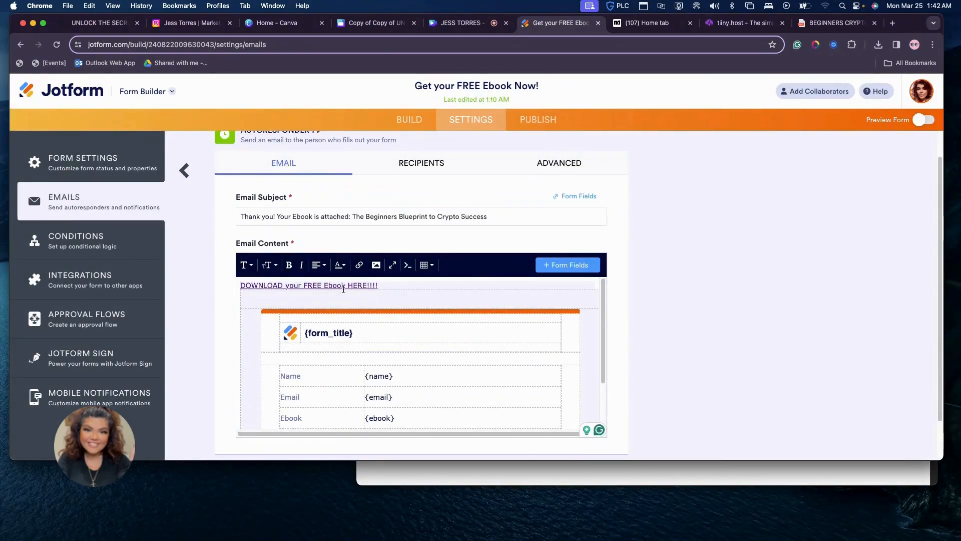
Examine the autoresponder's email content and its sender, reply-to and recipient settings.
scroll(405, 294, "down", 3)
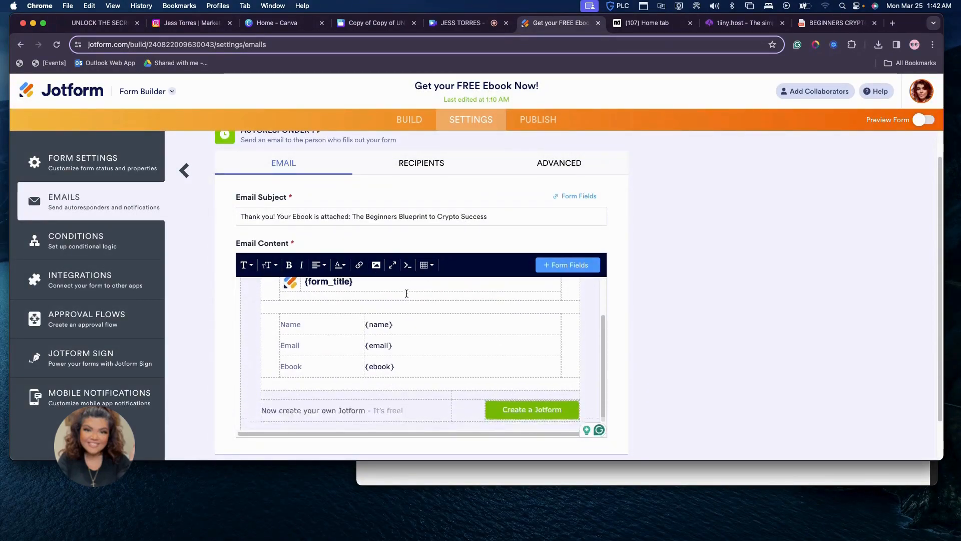
left_click(423, 163)
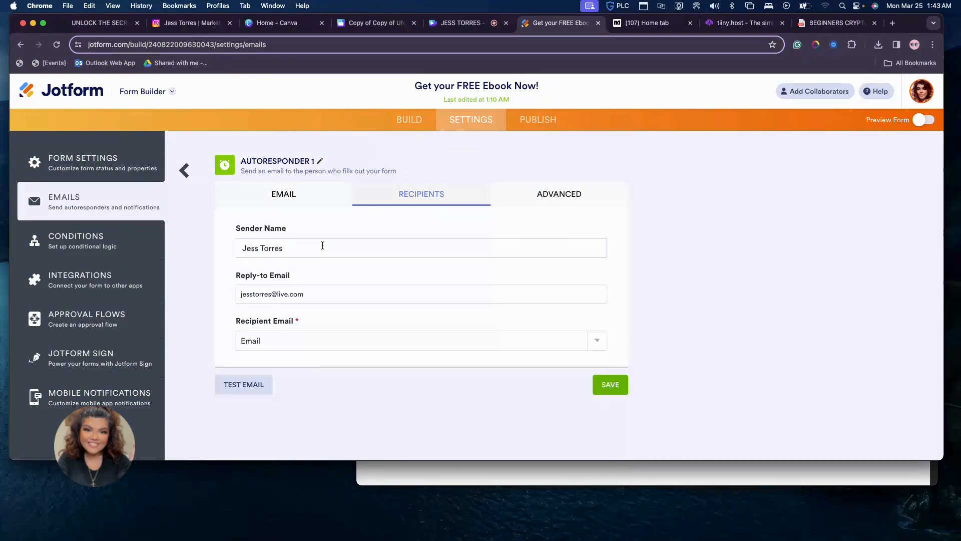
left_click(299, 195)
scroll(239, 311, "down", 2)
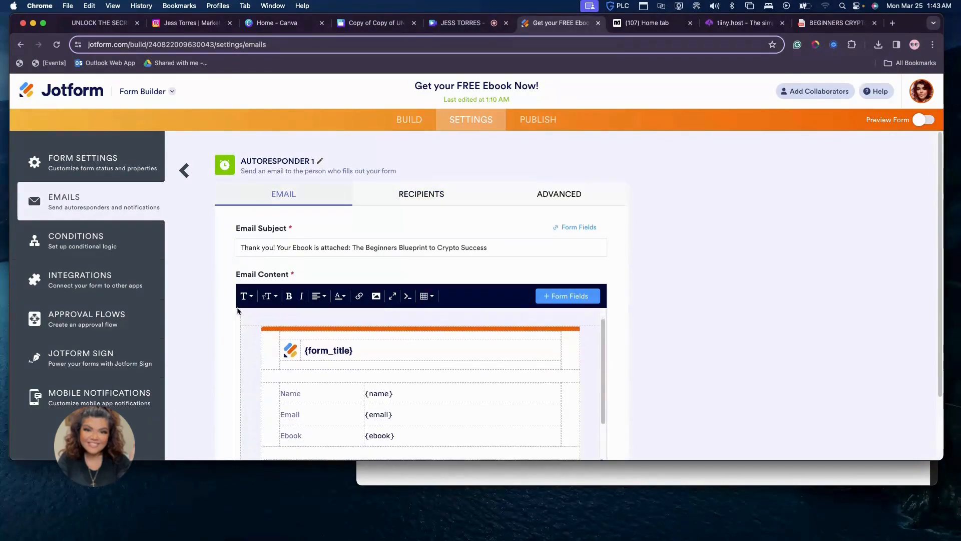
scroll(750, 326, "down", 3)
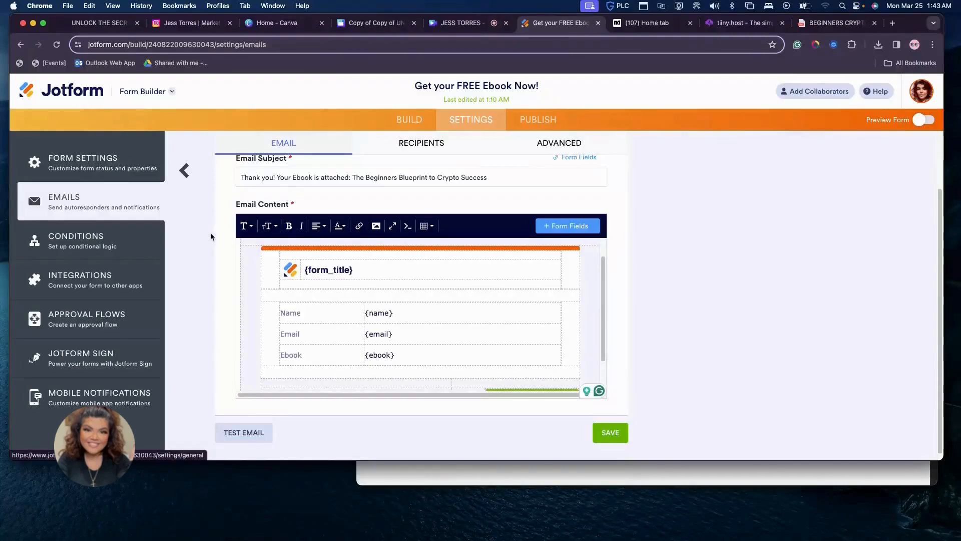
scroll(226, 233, "up", 1)
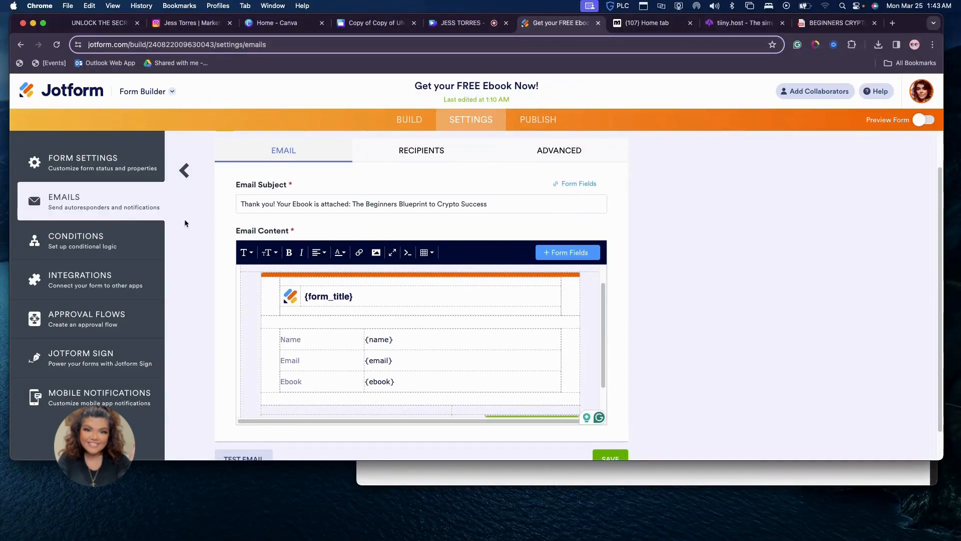
Switch to Manychat and open the published automation "Use Instagram Stories to Generate More Leads" for editing.
left_click(643, 23)
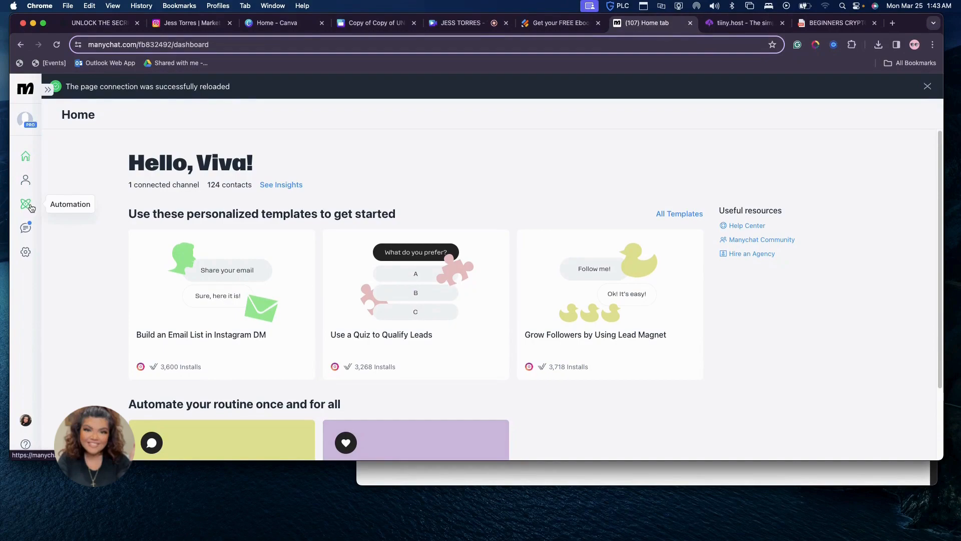
left_click(29, 129)
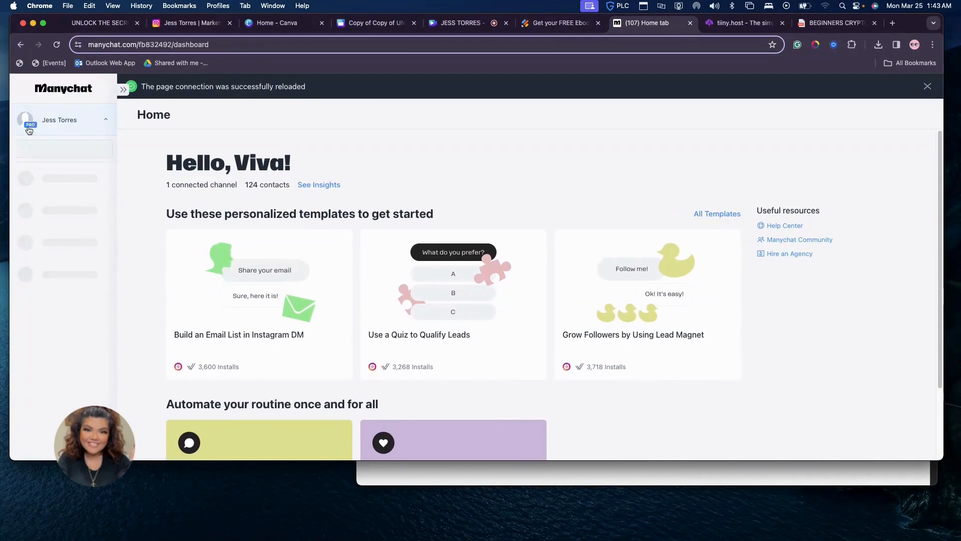
left_click(69, 124)
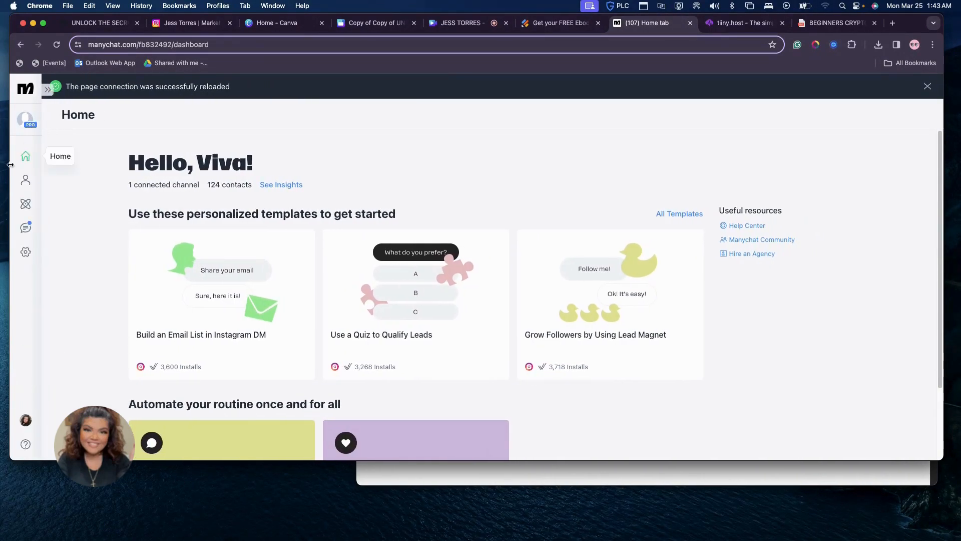
left_click(30, 206)
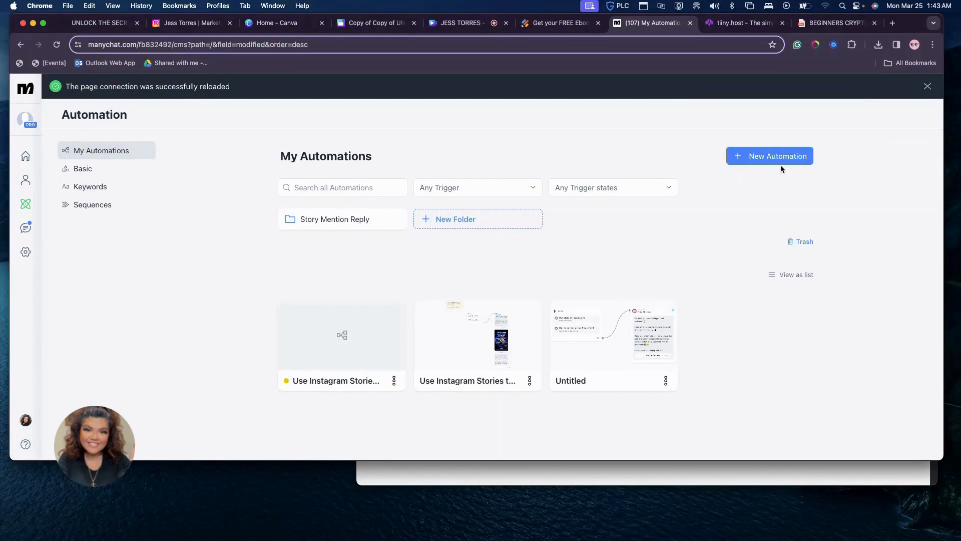
left_click(459, 327)
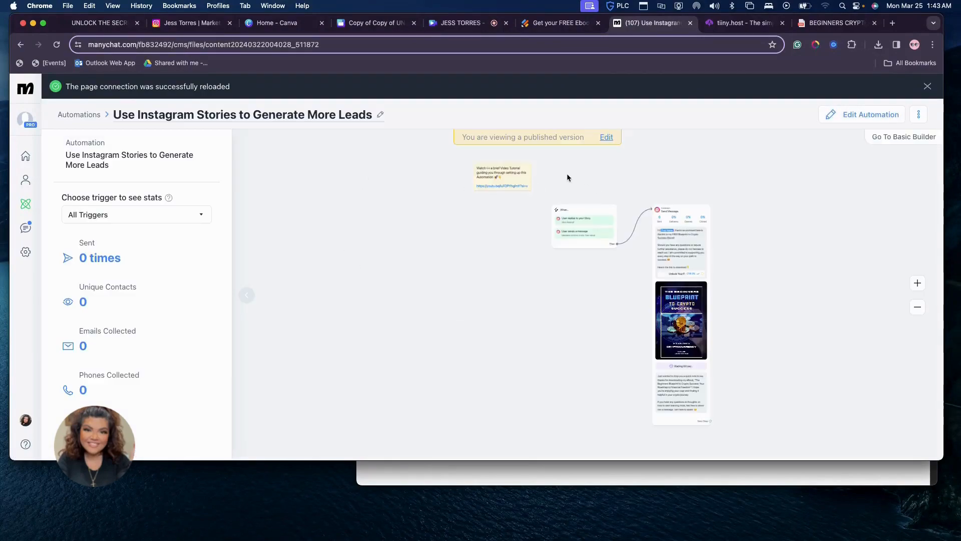
left_click(605, 137)
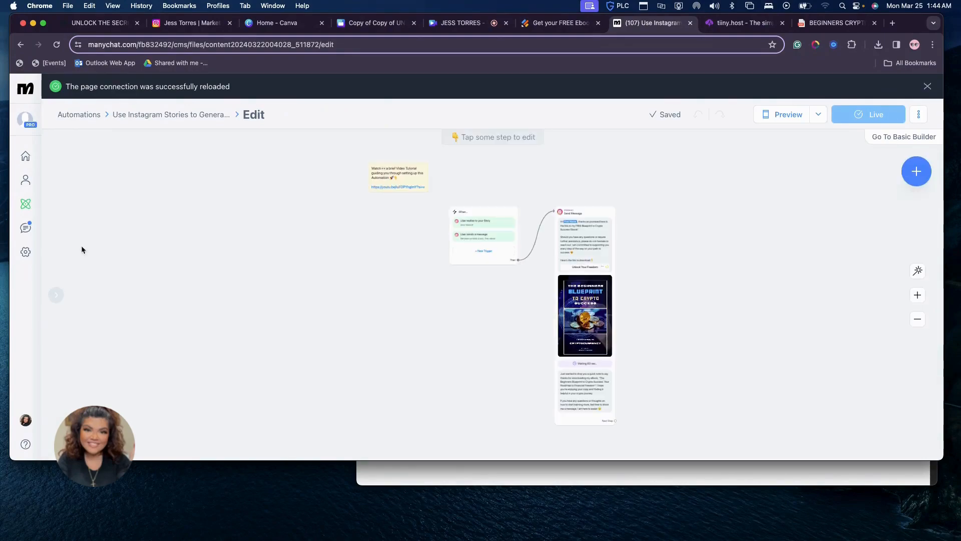
Examine the automation's Story Reply #1 trigger with its story and reply-condition options, and the keywords of the "User sends a message" trigger.
left_click(484, 215)
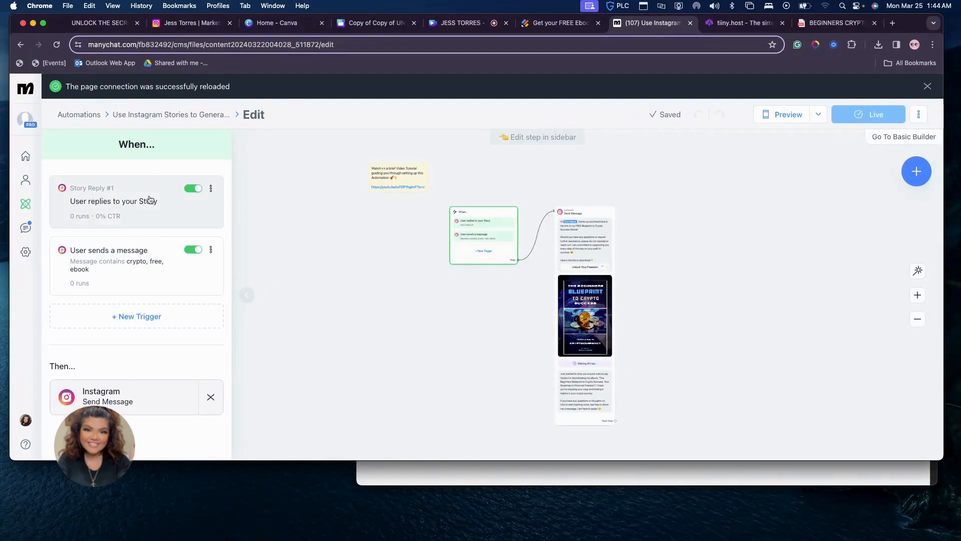
left_click(155, 222)
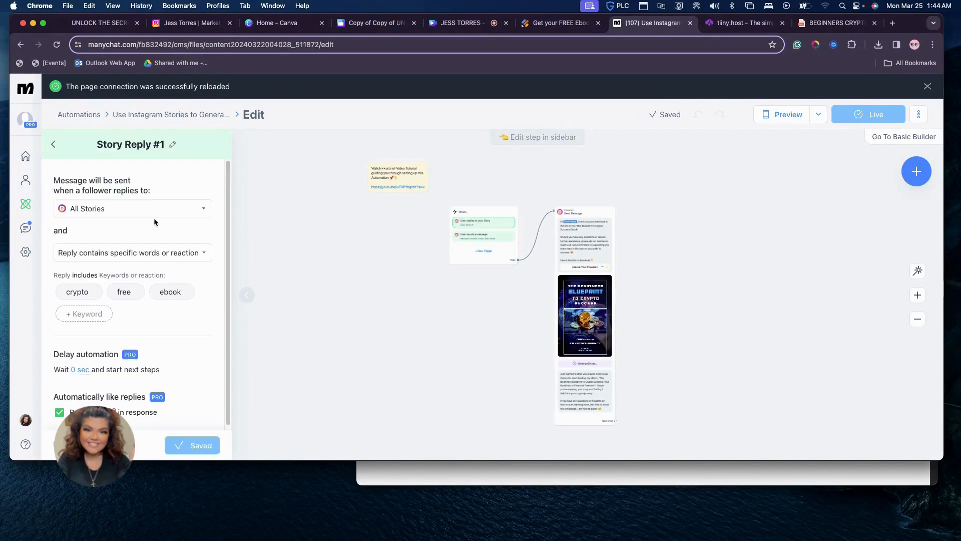
left_click(129, 209)
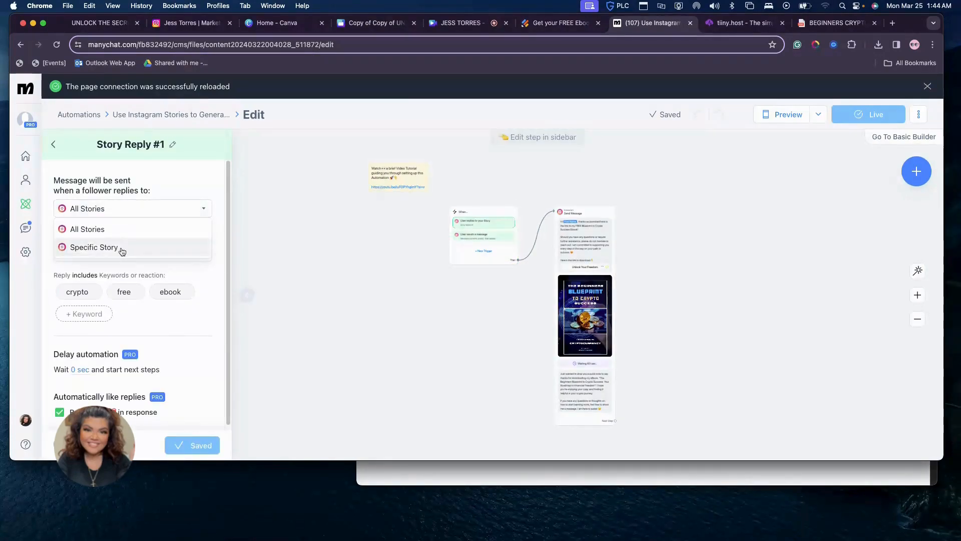
left_click(183, 177)
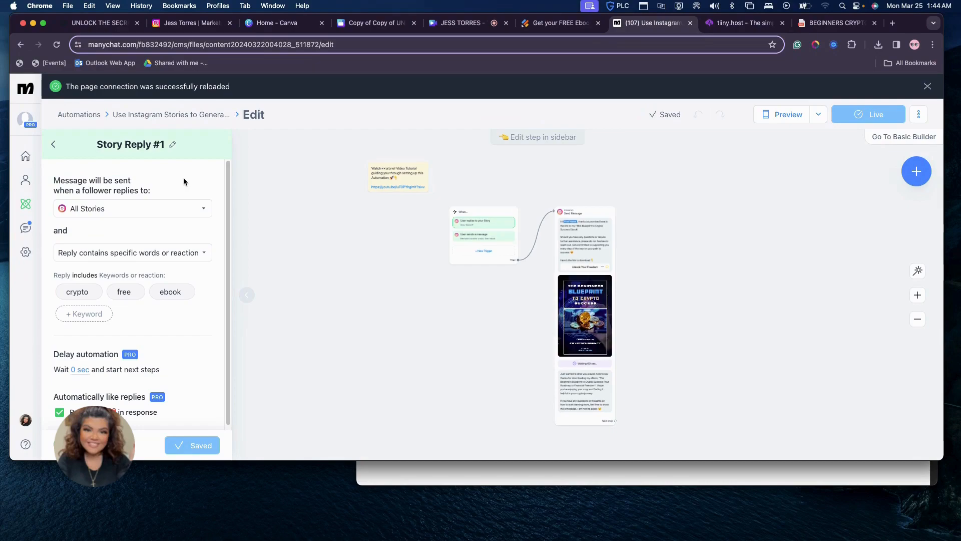
left_click(157, 252)
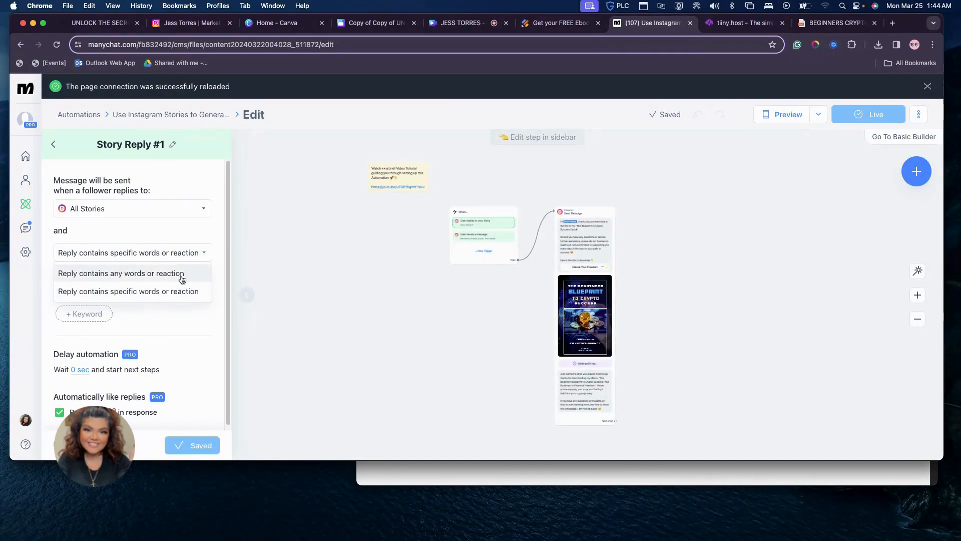
left_click(171, 326)
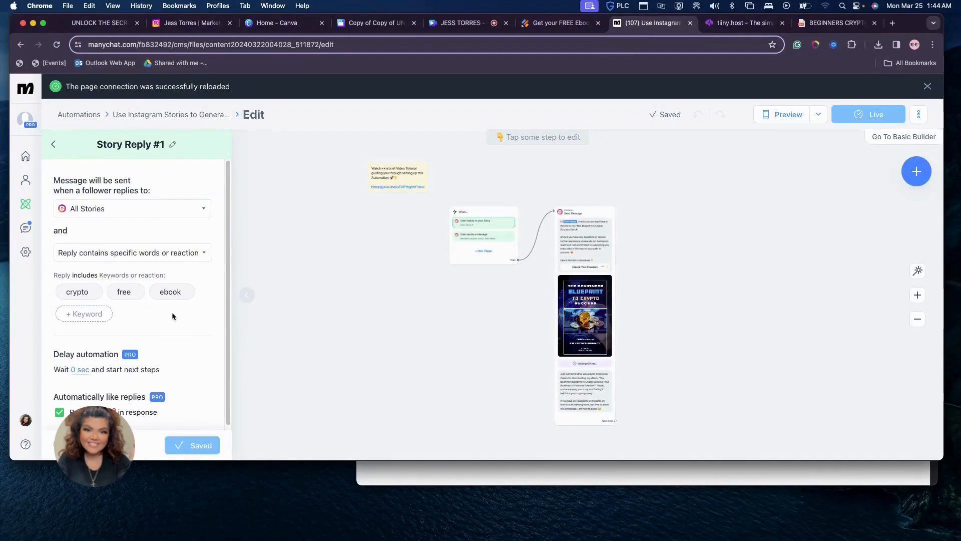
left_click(53, 144)
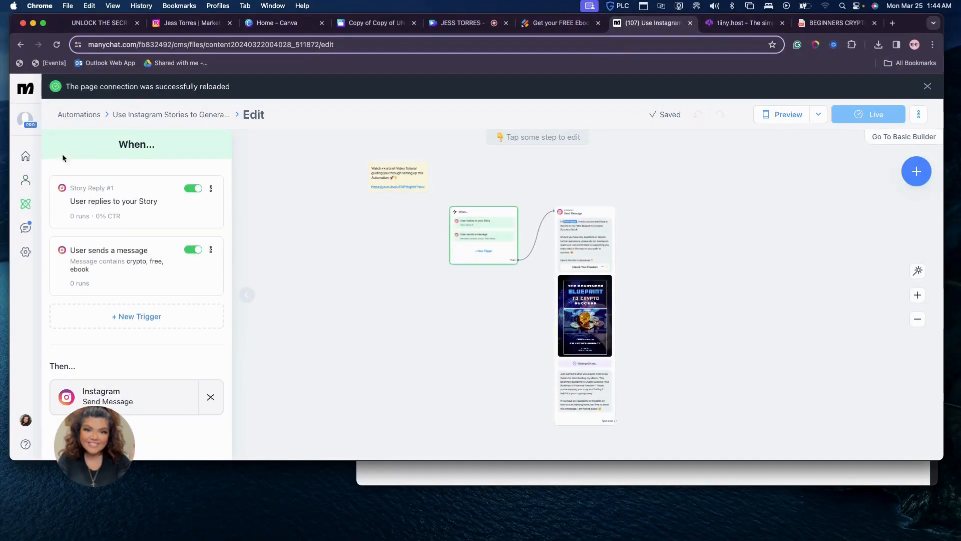
left_click(116, 266)
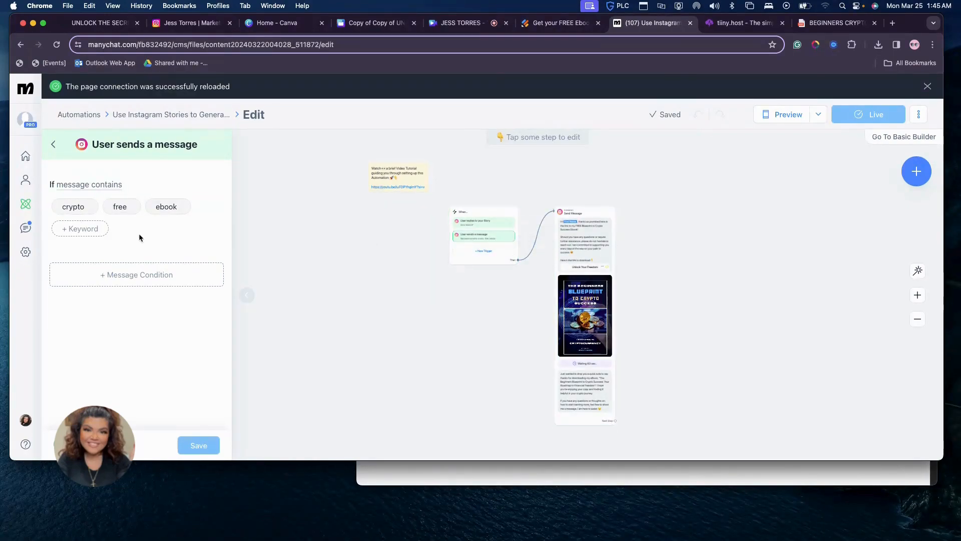
left_click(53, 146)
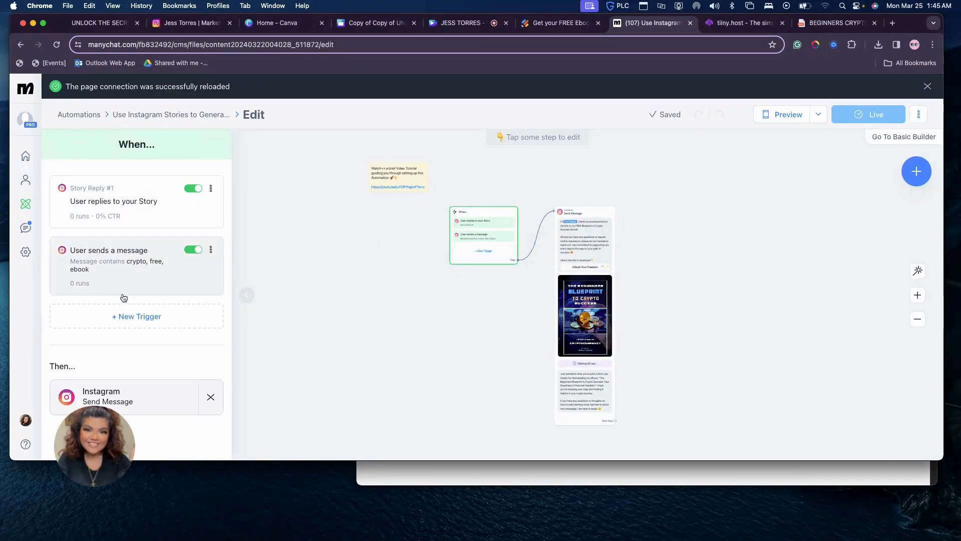
Browse the Instagram trigger types available for a new trigger, and leave the list without adding one.
left_click(123, 317)
scroll(522, 292, "down", 1)
scroll(523, 295, "down", 2)
scroll(523, 295, "down", 2)
scroll(523, 295, "up", 4)
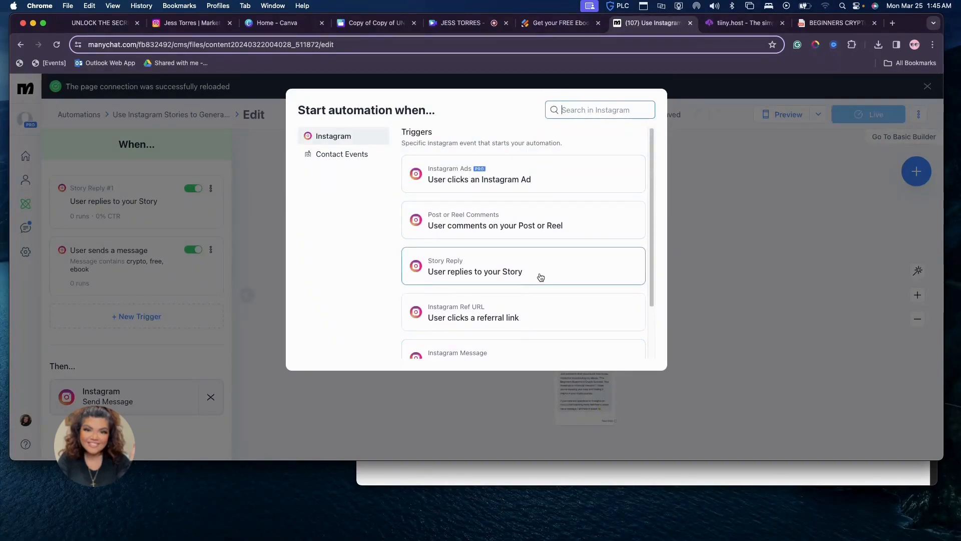
scroll(539, 275, "down", 4)
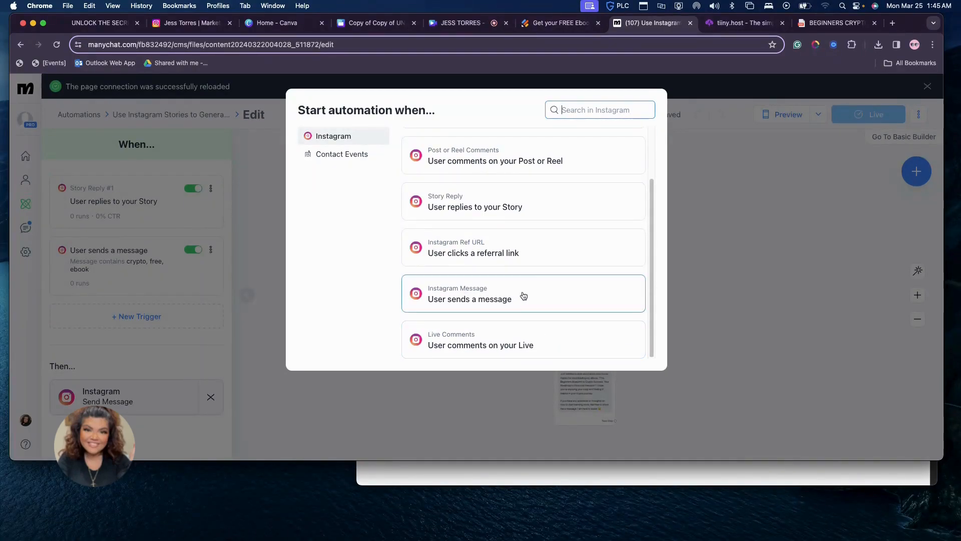
scroll(520, 294, "up", 4)
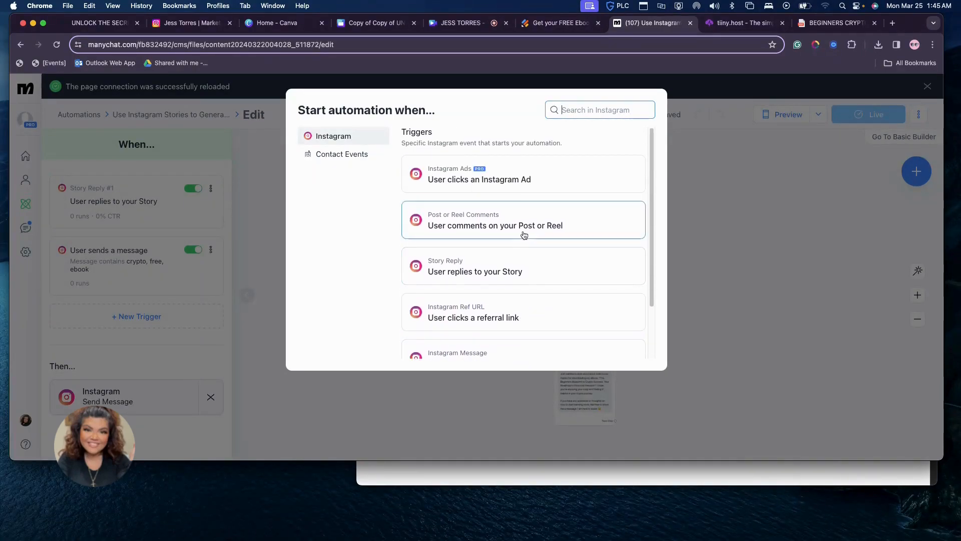
left_click(275, 183)
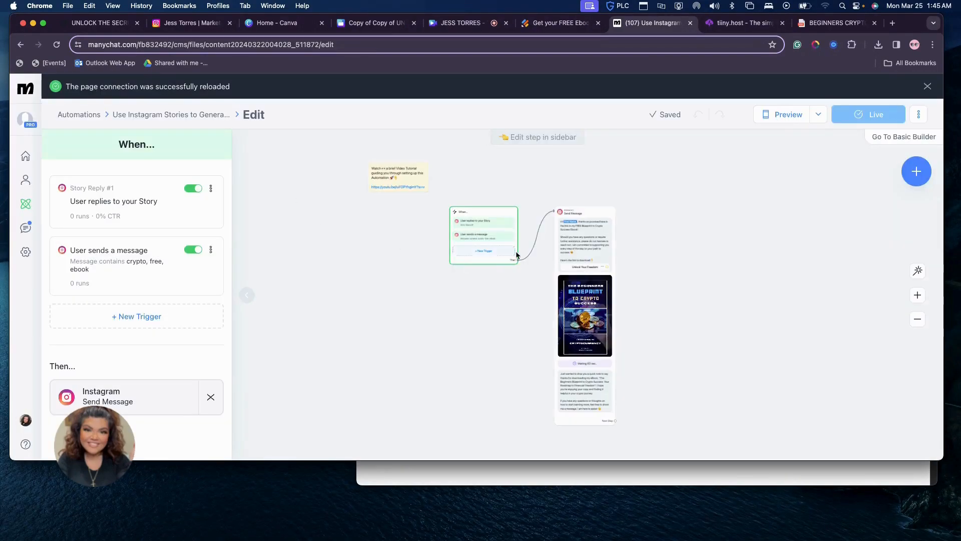
Examine the Send Message step's "Unlock Your Freedom" button, compare its website URL with the published Canva site, and close the button settings.
left_click(574, 236)
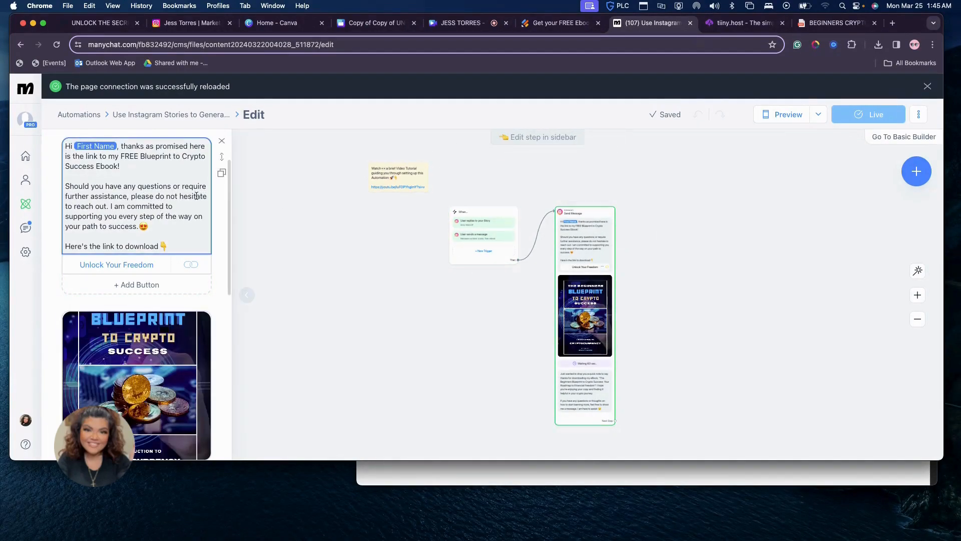
left_click(195, 268)
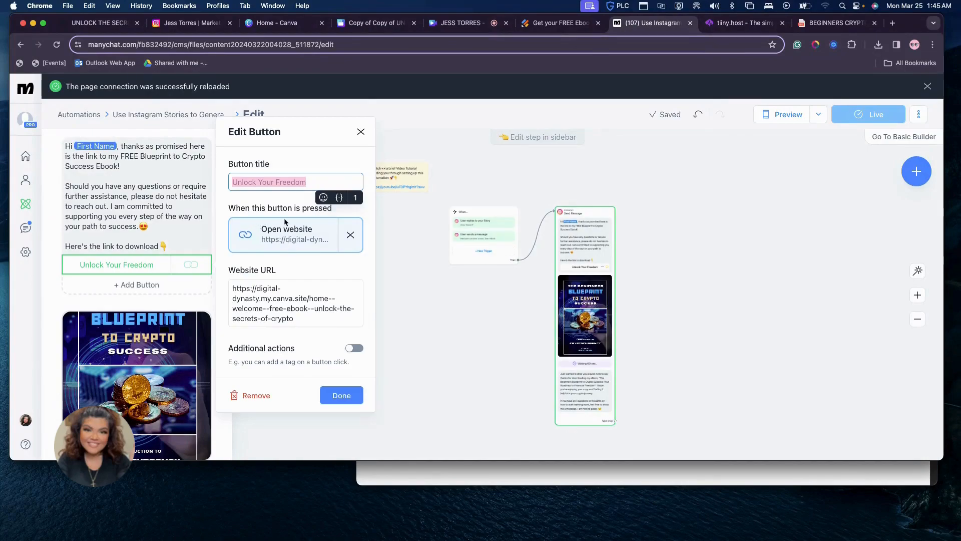
left_click(90, 28)
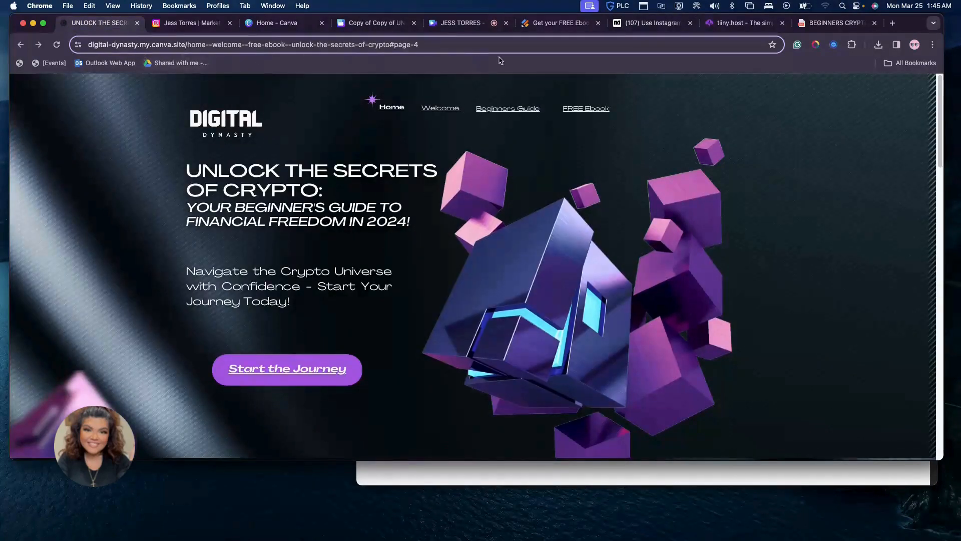
left_click(650, 23)
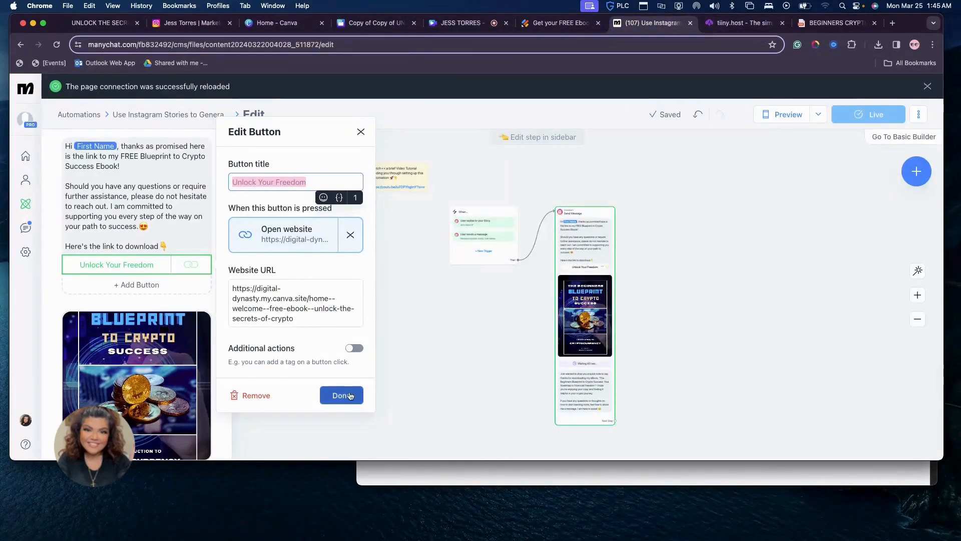
left_click(340, 405)
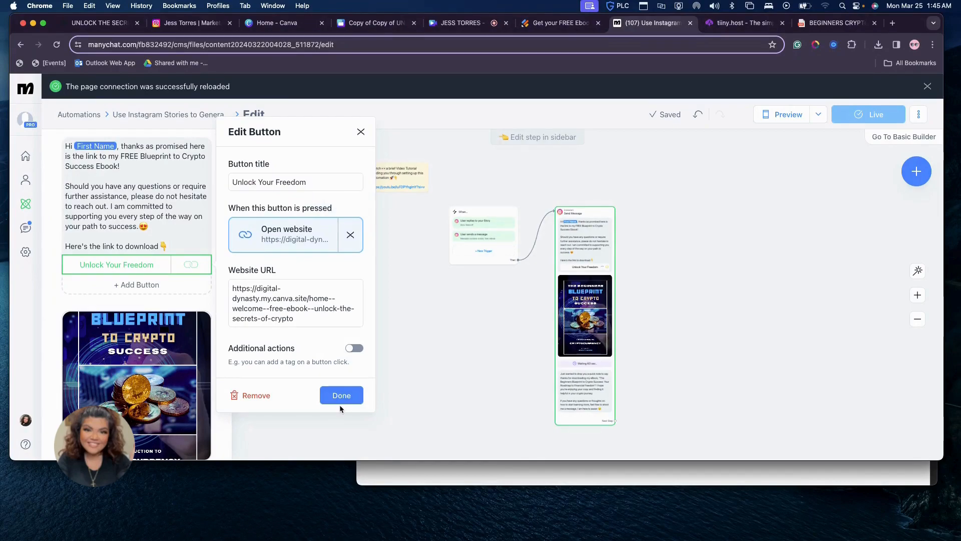
left_click(340, 400)
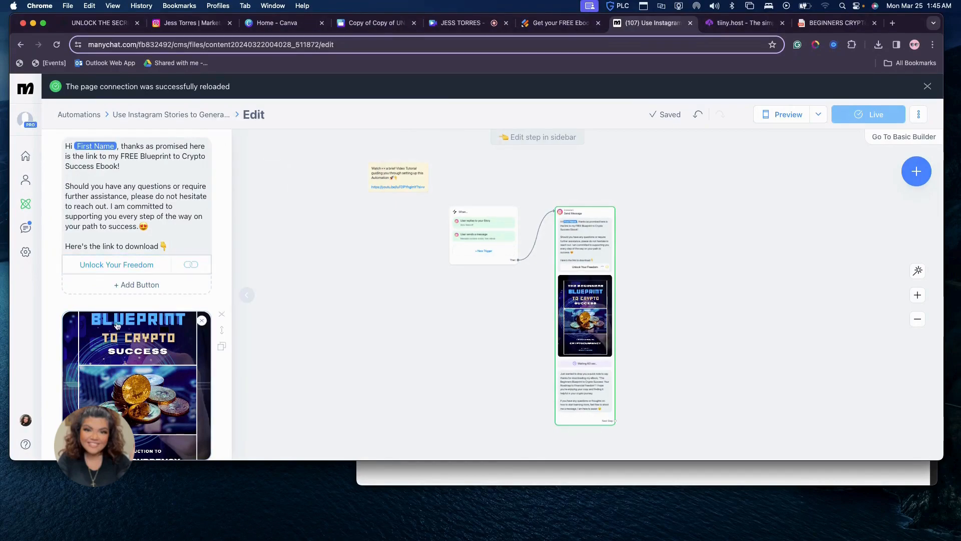
Preview the Instagram message through to the ebook cover, test its "Unlock Your Freedom" button, and close the website it opens.
scroll(149, 315, "down", 2)
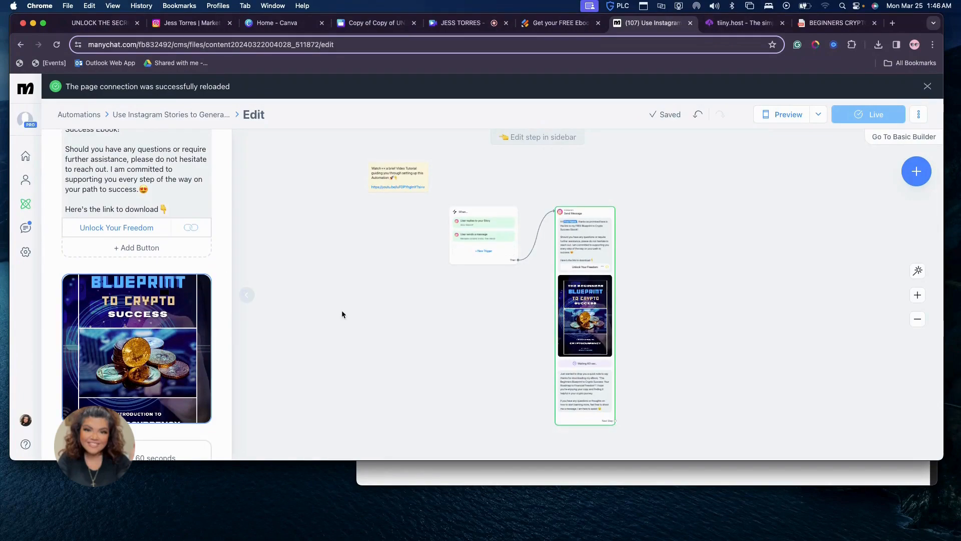
mouse_move(557, 314)
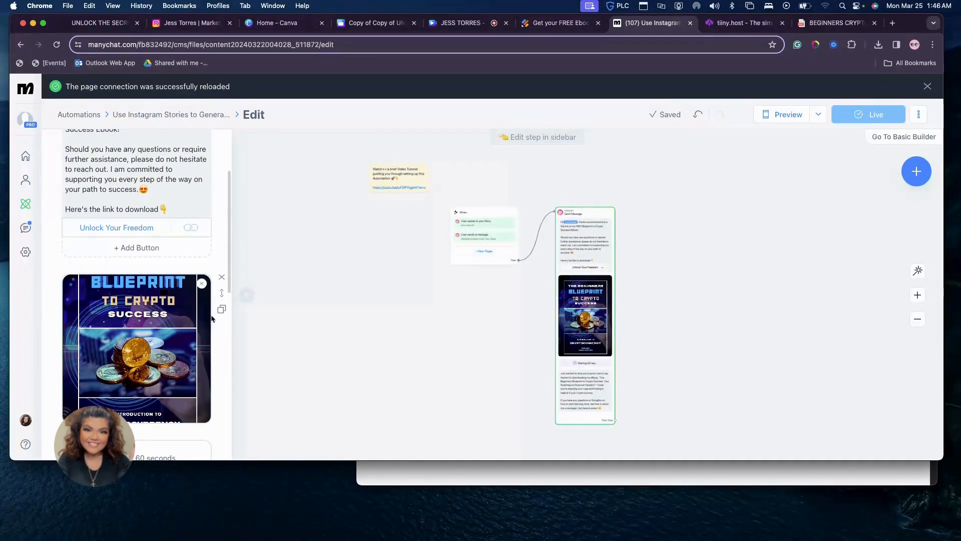
scroll(199, 318, "up", 1)
scroll(199, 318, "up", 3)
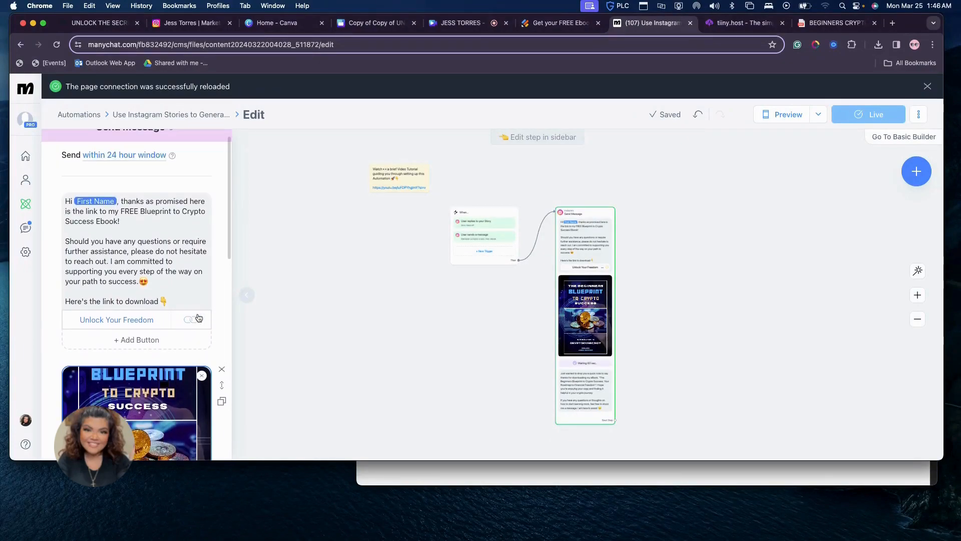
left_click(775, 117)
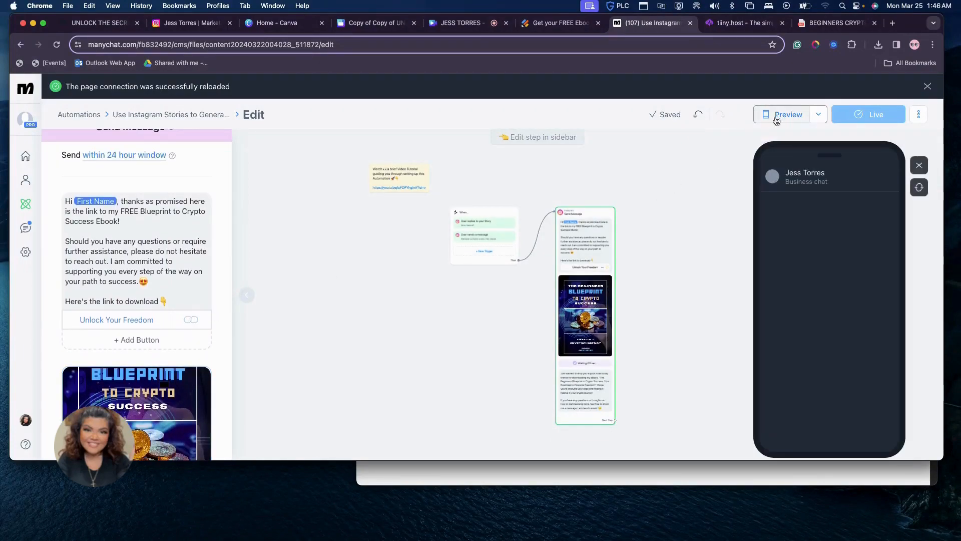
scroll(820, 236, "up", 3)
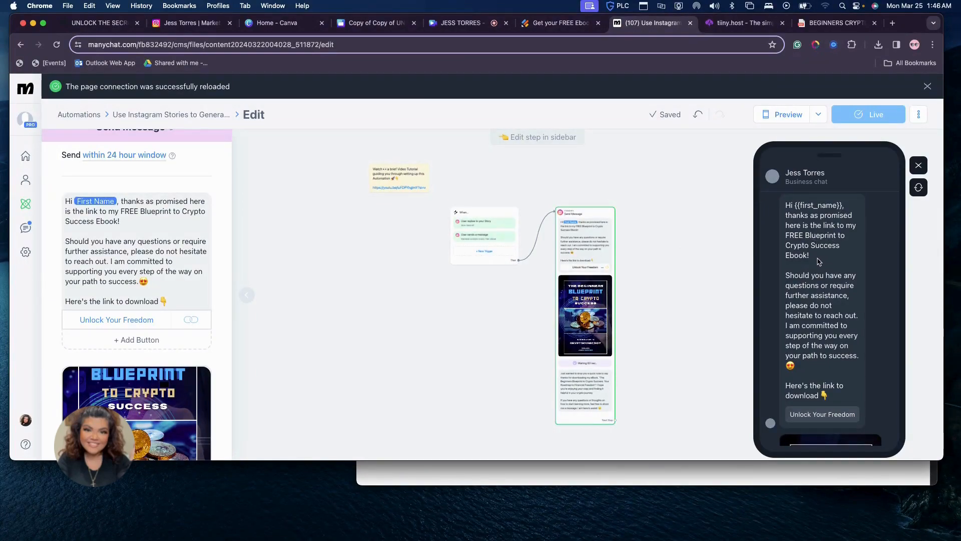
scroll(803, 284, "down", 2)
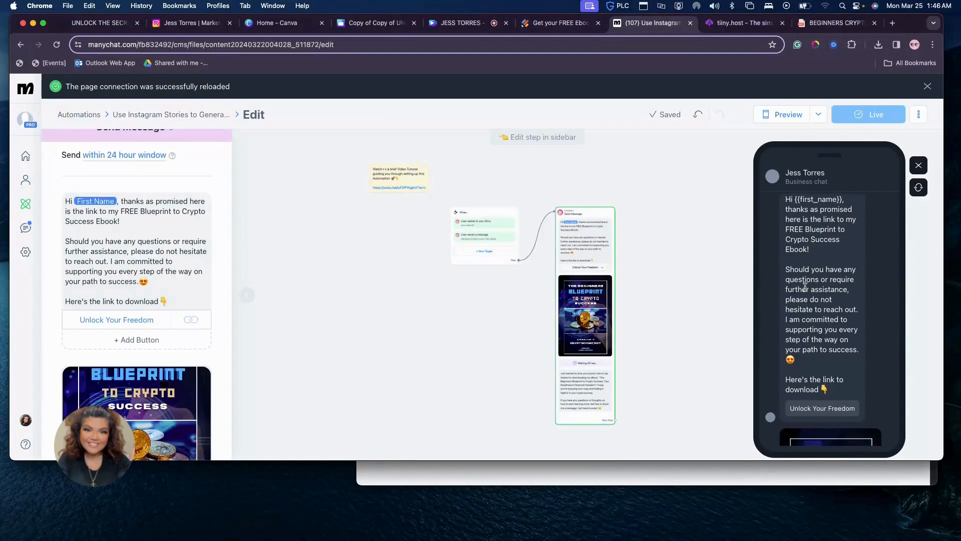
scroll(805, 286, "down", 3)
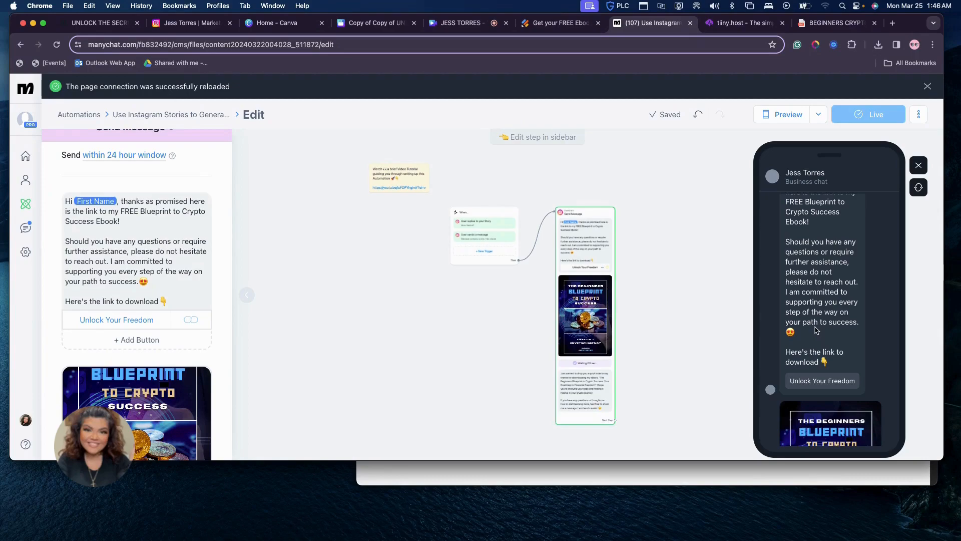
scroll(807, 338, "down", 1)
scroll(806, 339, "down", 2)
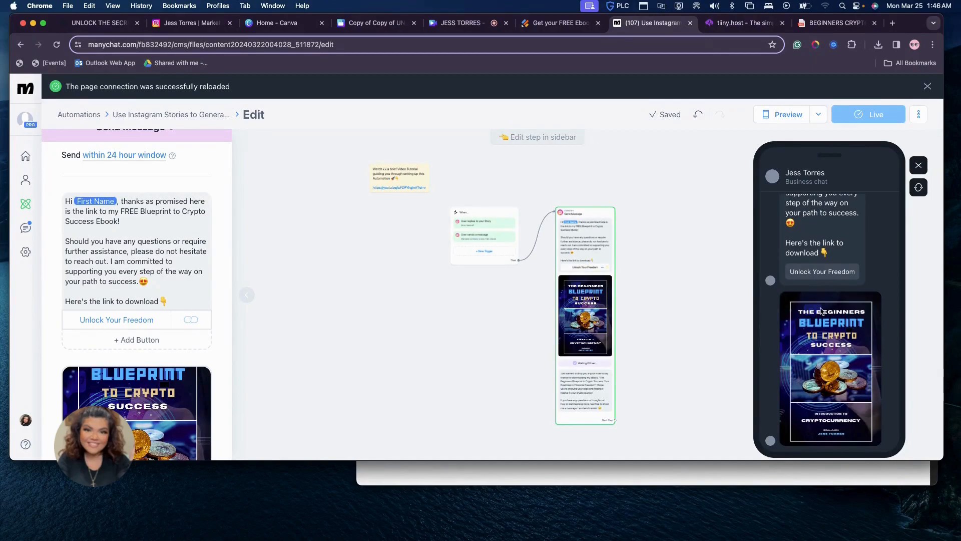
left_click(819, 273)
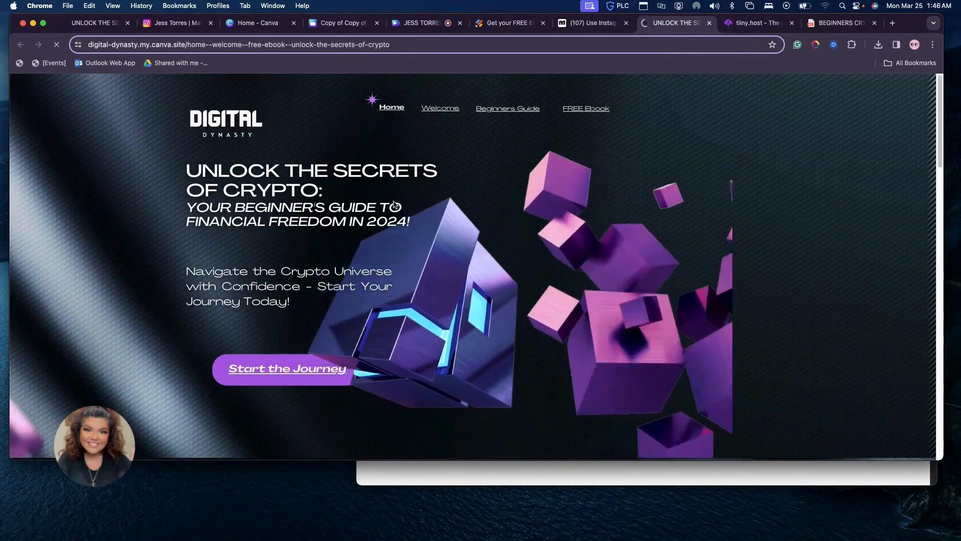
left_click(709, 23)
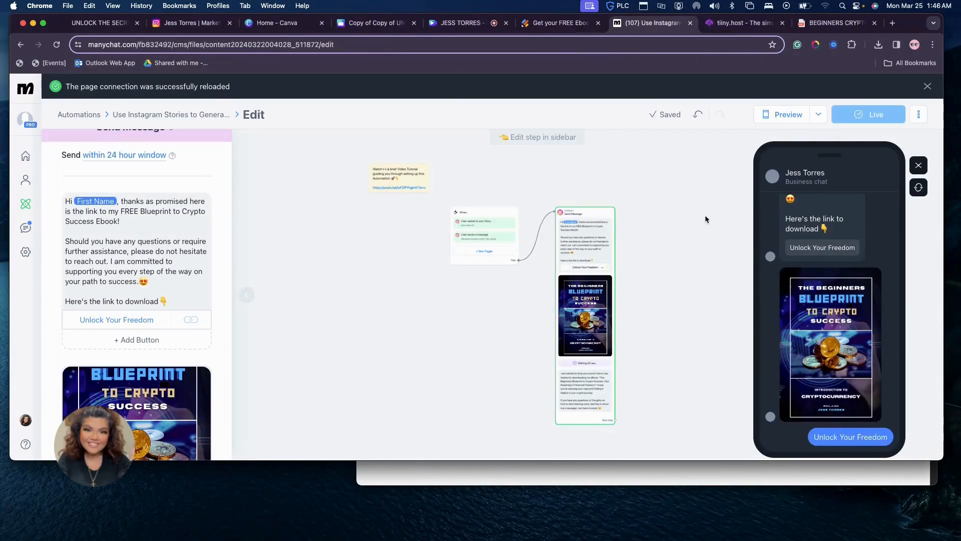
Examine the 60-second delay and the thank-you follow-up message in the Send Message step, and deselect the step.
scroll(151, 245, "down", 10)
scroll(152, 245, "up", 1)
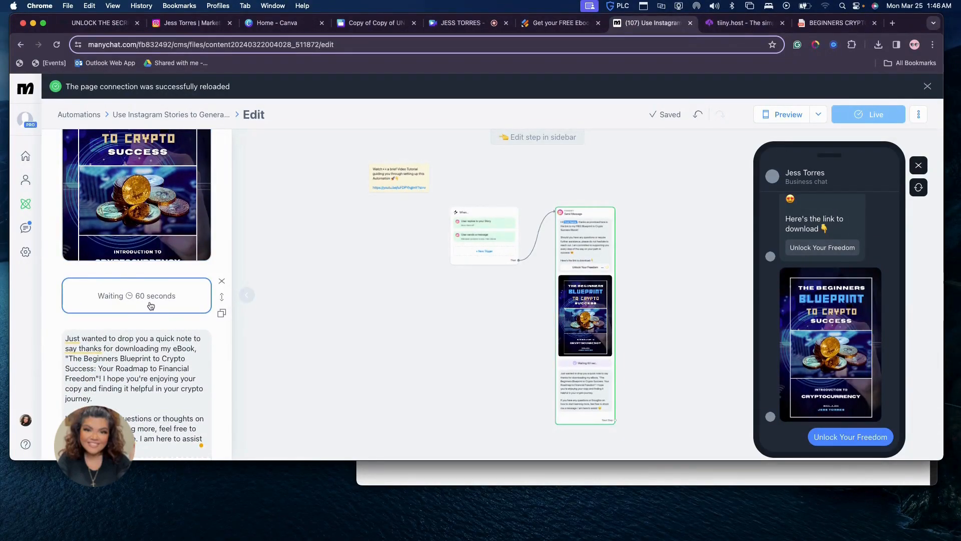
scroll(152, 304, "down", 2)
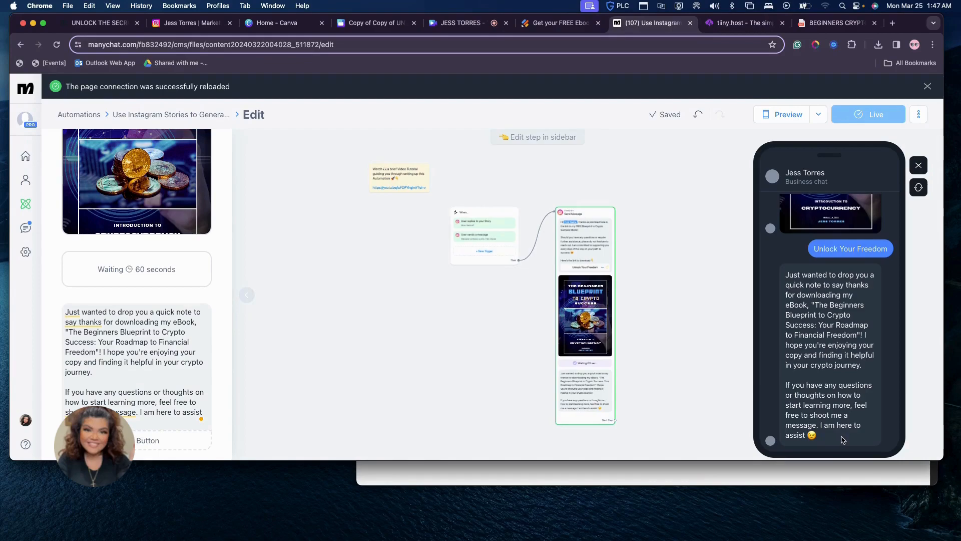
left_click(711, 304)
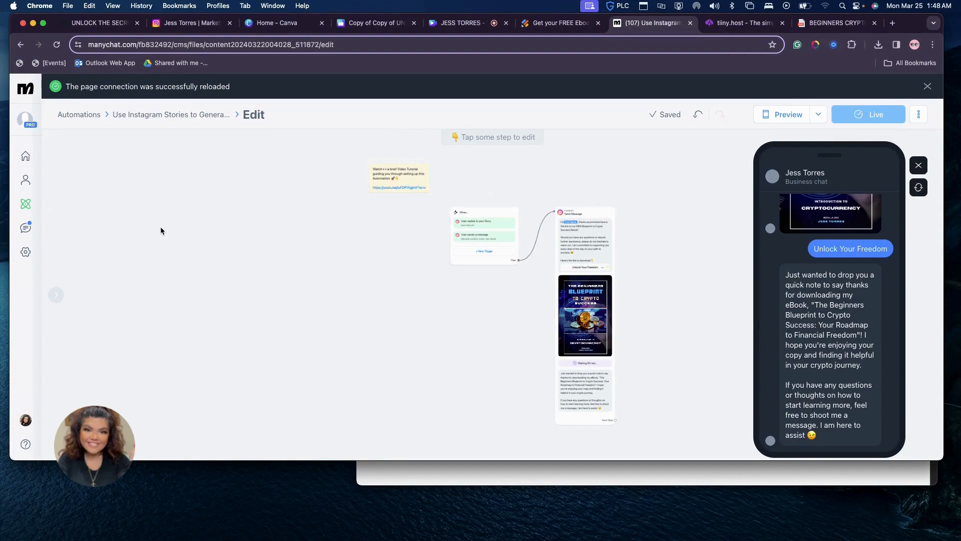
Review Manychat's Instagram channel settings and refresh the Instagram permissions.
left_click(27, 254)
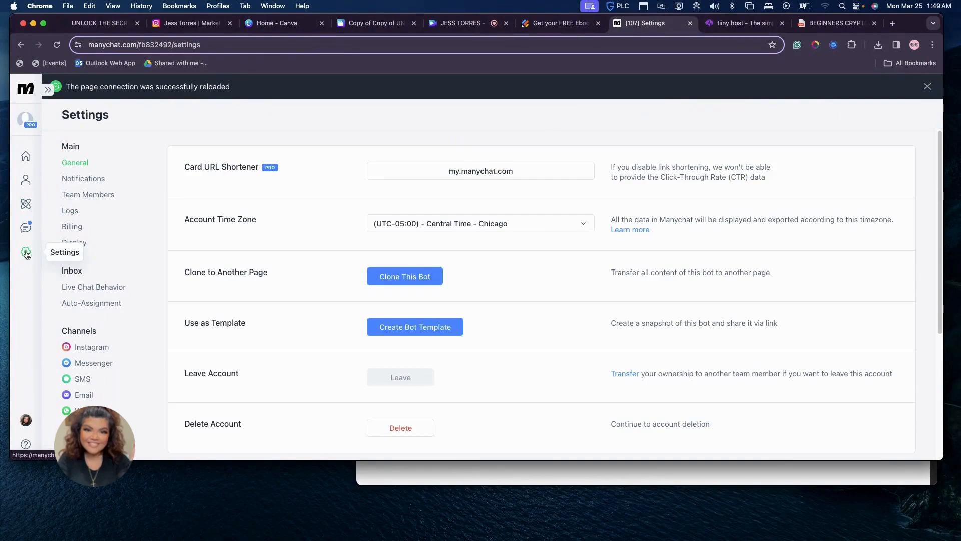
left_click(90, 347)
scroll(301, 338, "down", 3)
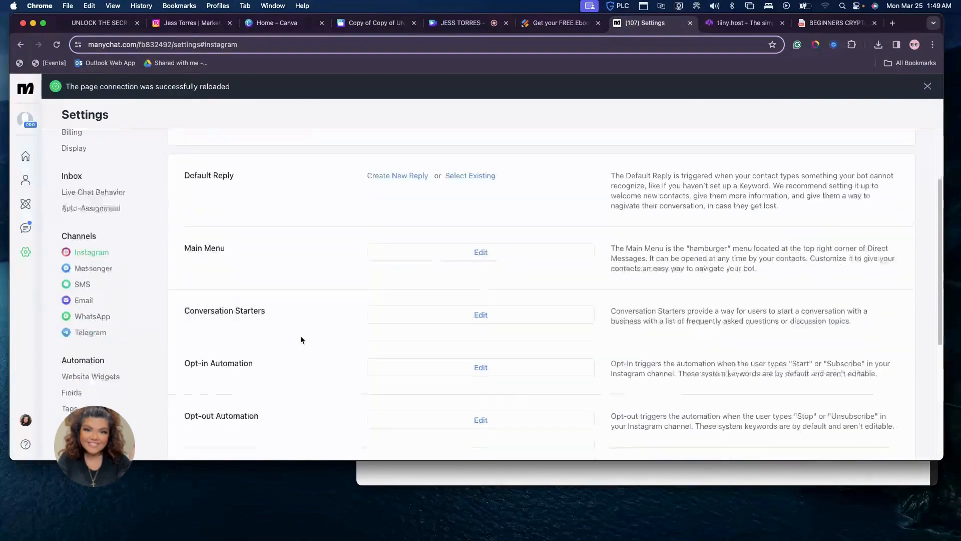
scroll(304, 339, "down", 3)
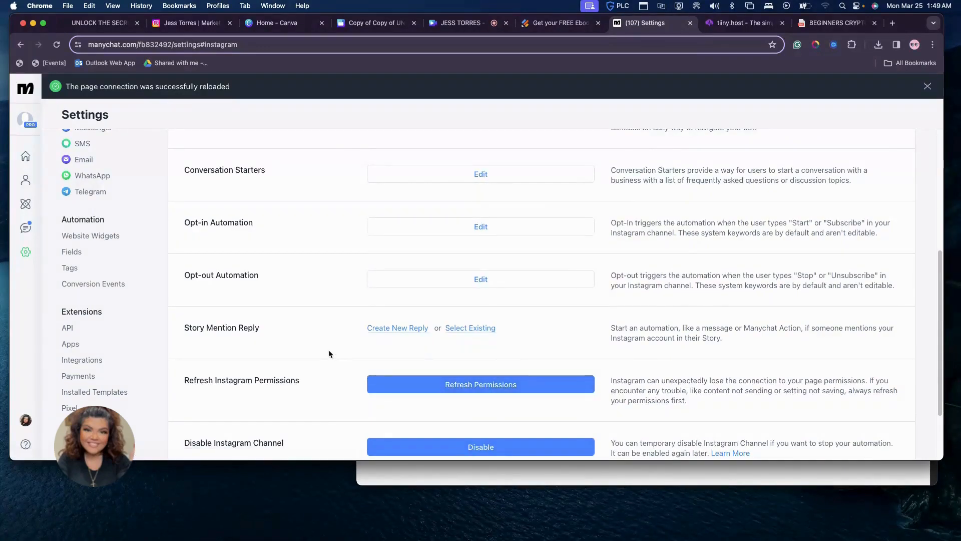
scroll(329, 353, "up", 5)
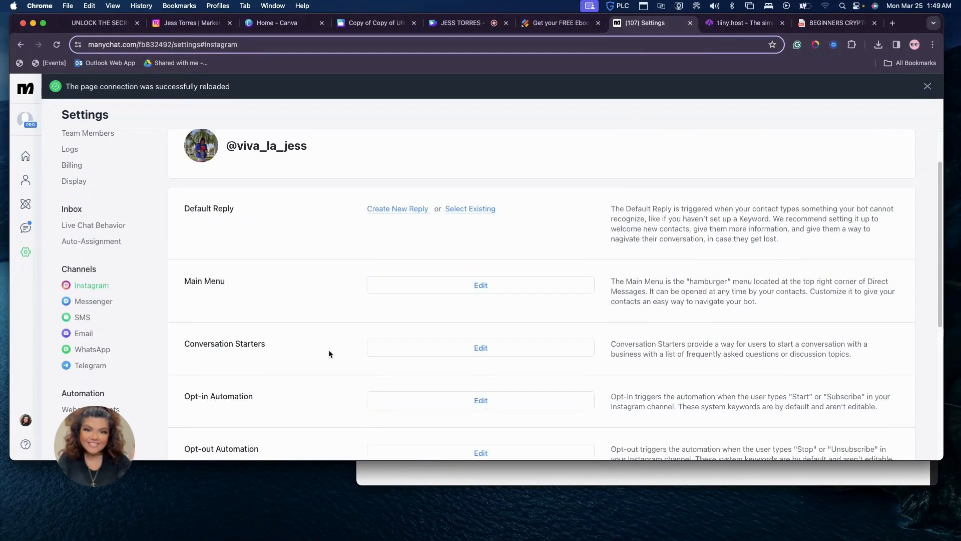
scroll(329, 354, "up", 2)
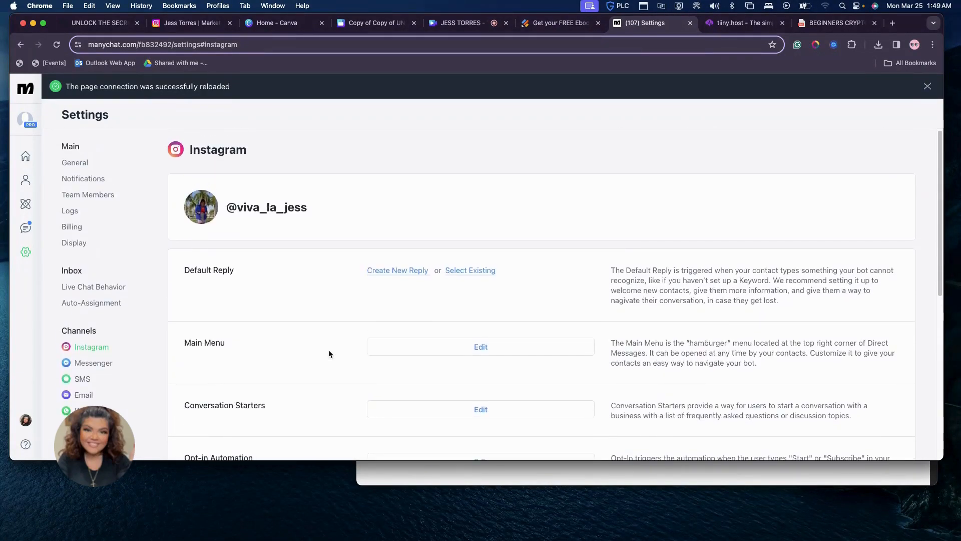
scroll(329, 354, "down", 3)
scroll(329, 353, "down", 3)
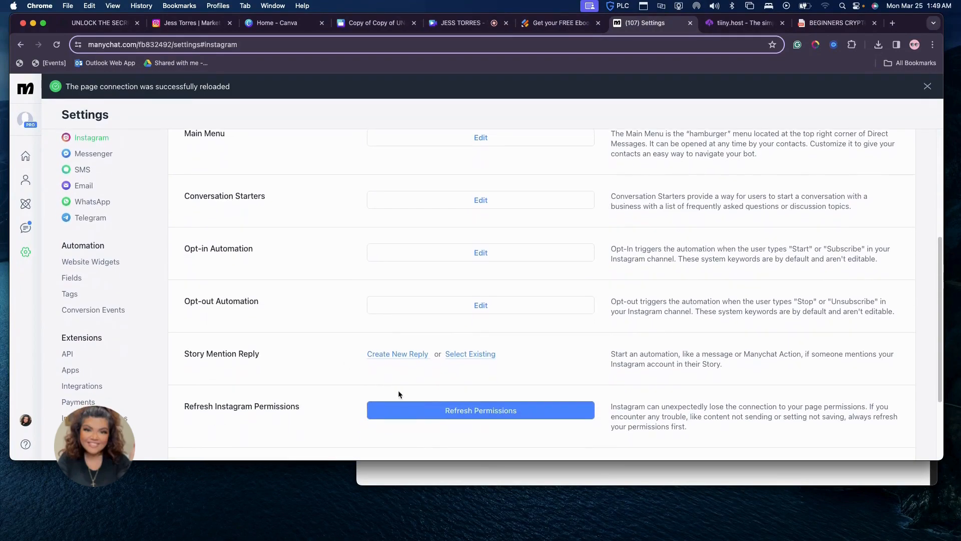
left_click(429, 409)
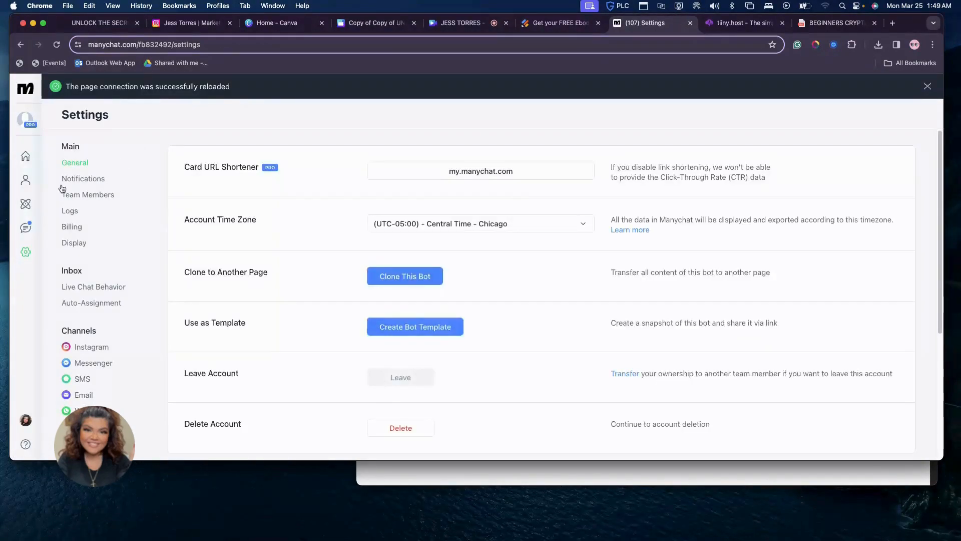
Reopen the published automation "Use Instagram Stories to Generate More Leads" and examine its whole flow with the stats sidebar collapsed.
left_click(25, 203)
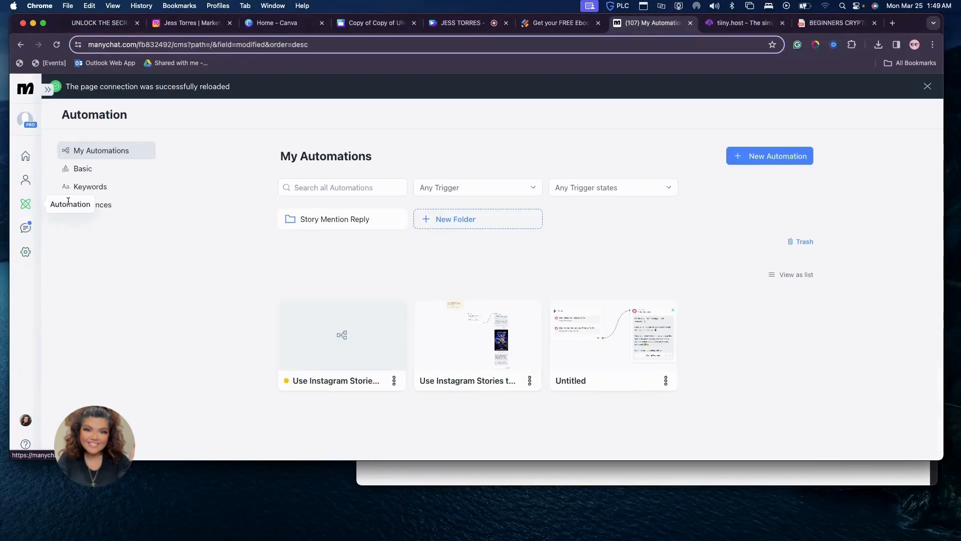
left_click(467, 336)
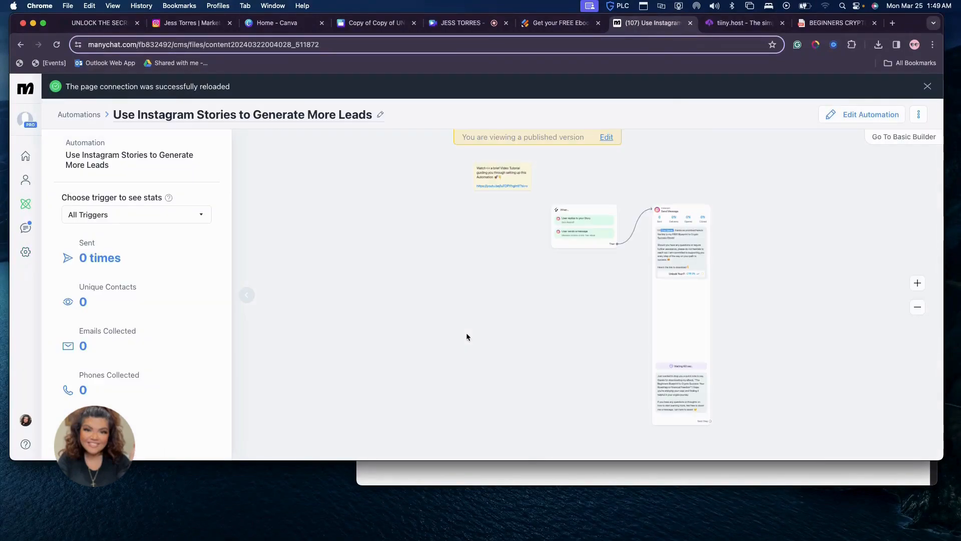
left_click(245, 298)
scroll(403, 333, "up", 3)
left_click_drag(500, 316, 197, 339)
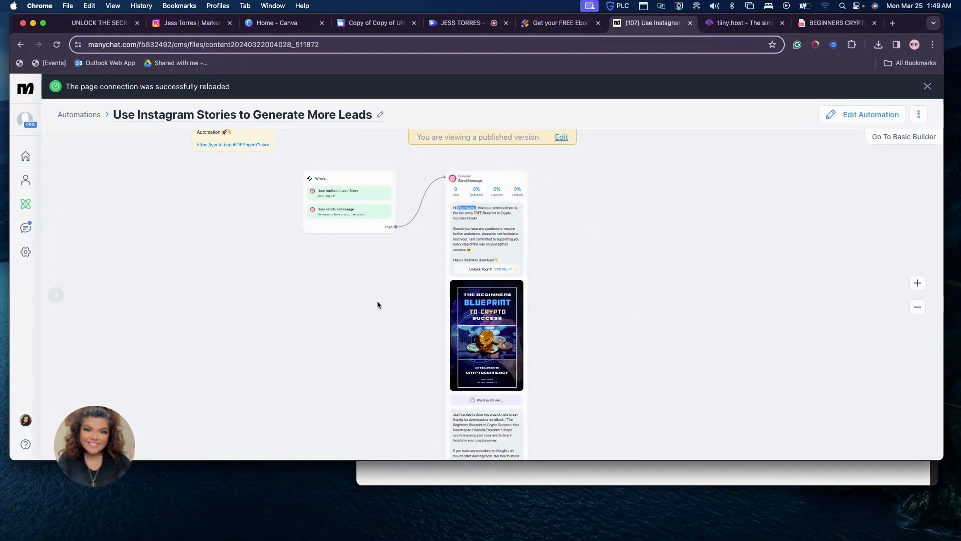
scroll(394, 303, "up", 1)
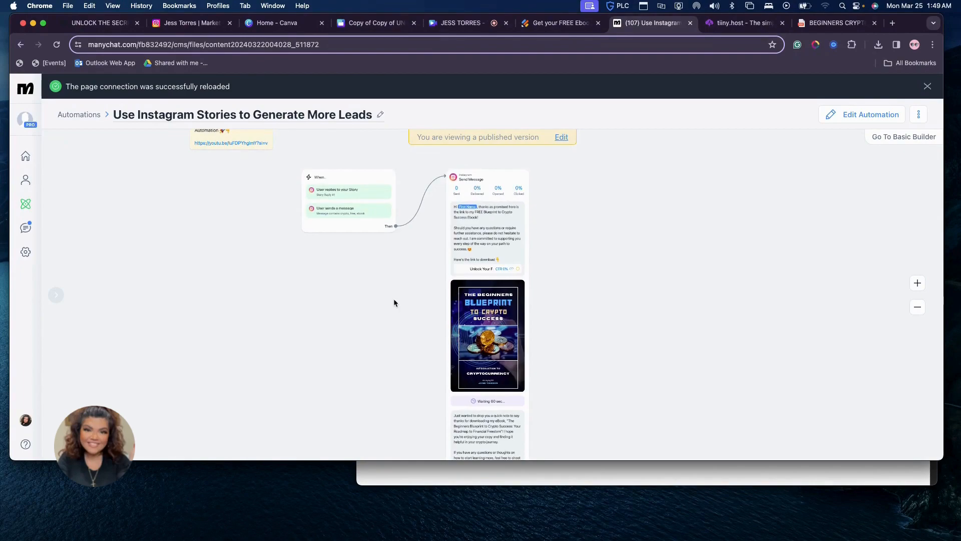
scroll(393, 303, "down", 2)
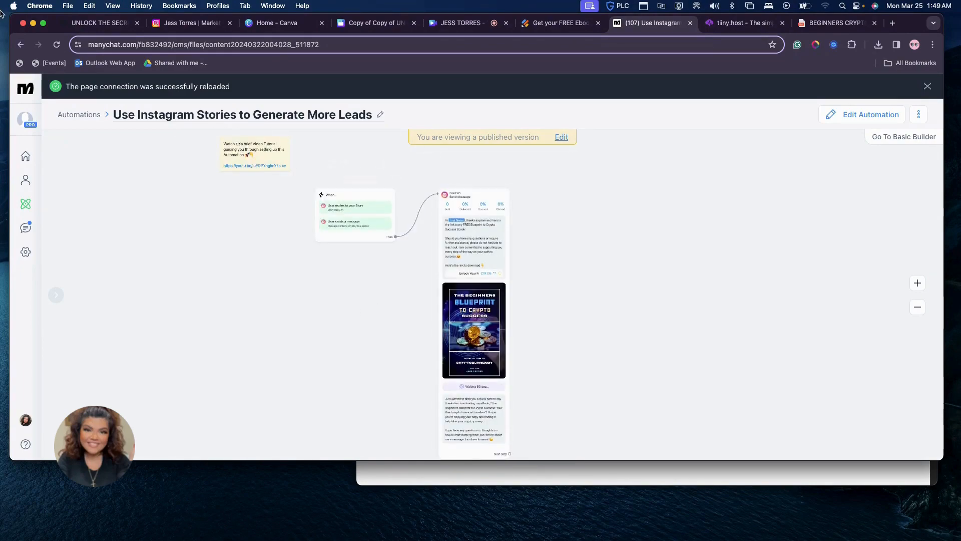
Revisit the published crypto ebook website and the Instagram profile, and switch to the Canva recording studio.
left_click(100, 23)
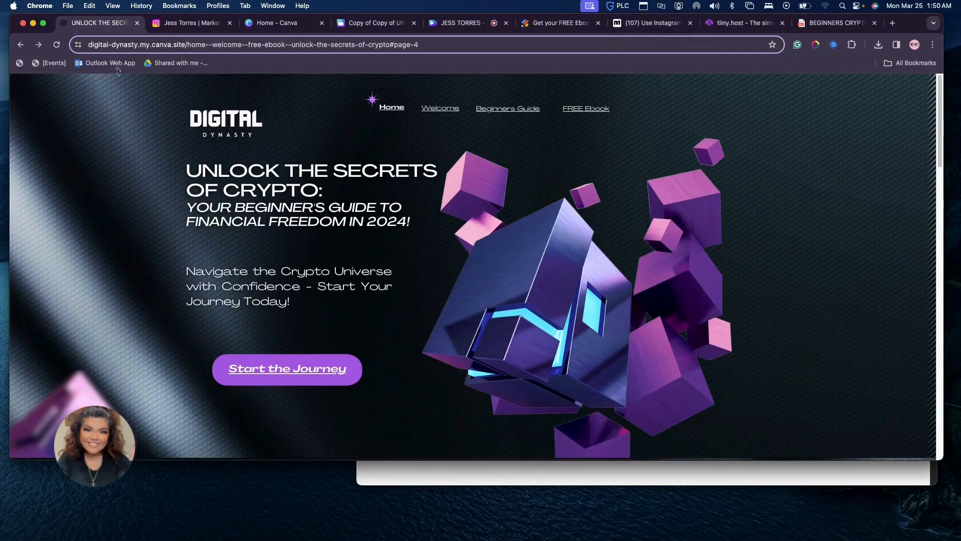
left_click(178, 25)
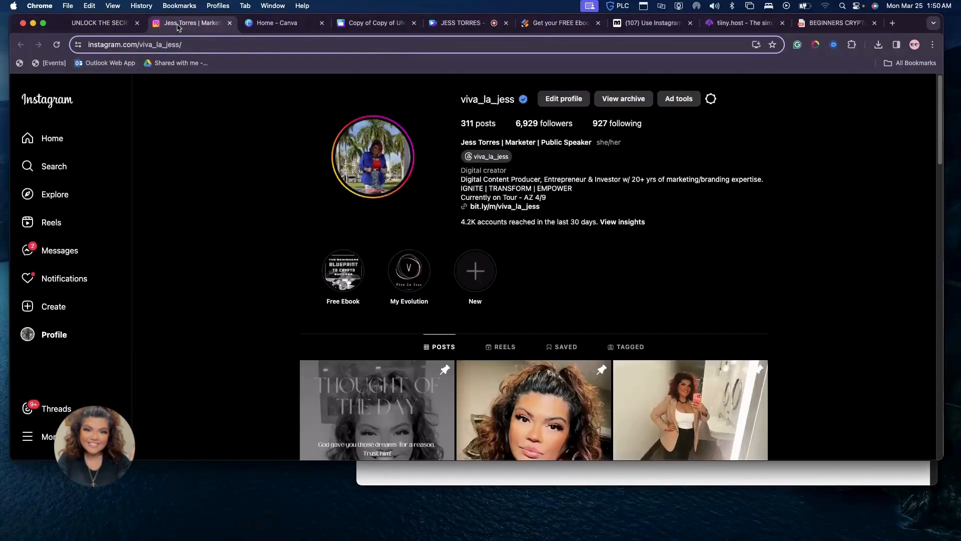
left_click(87, 24)
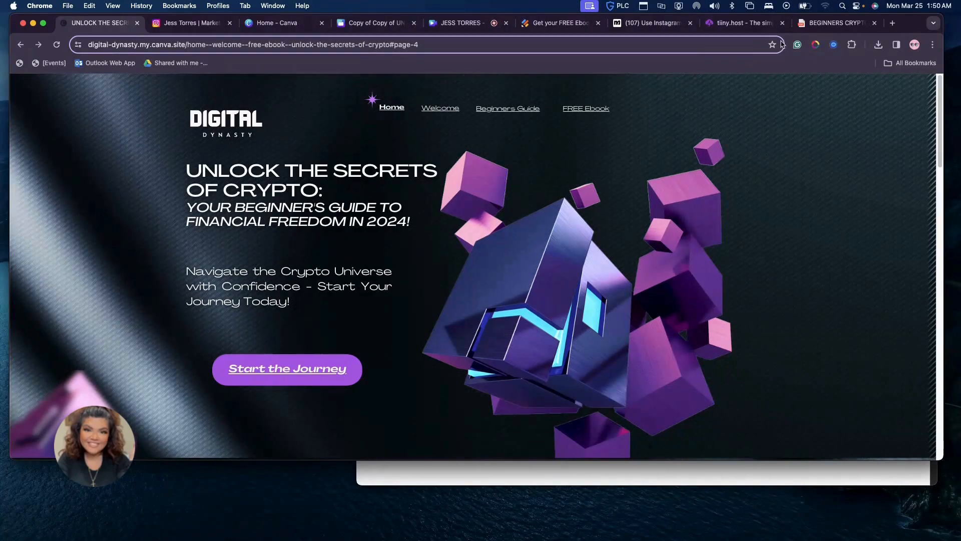
left_click(461, 25)
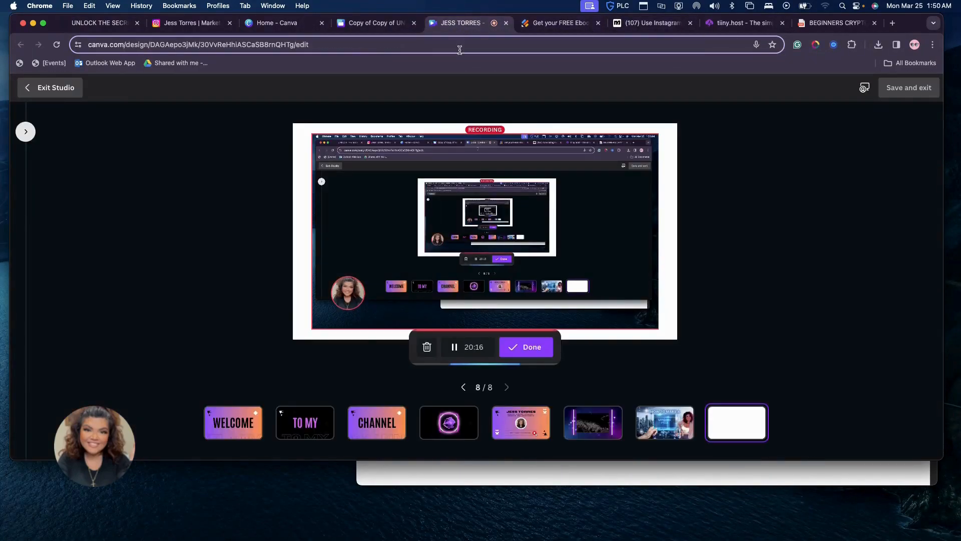